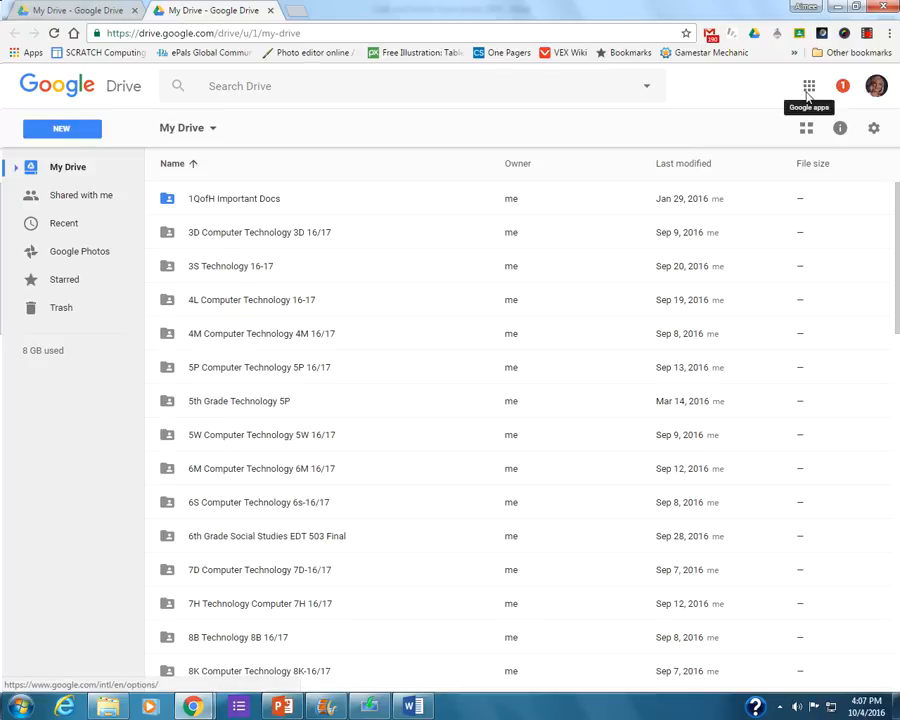
# Open Google Classroom from the Google apps and switch to the school account.
pyautogui.click(809, 88)
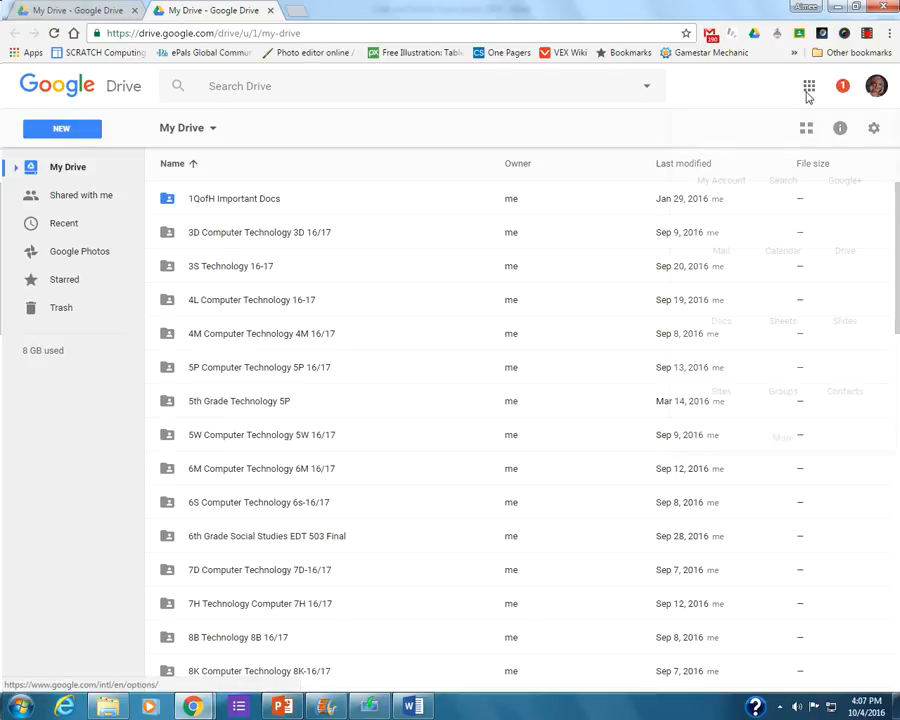
pyautogui.click(787, 441)
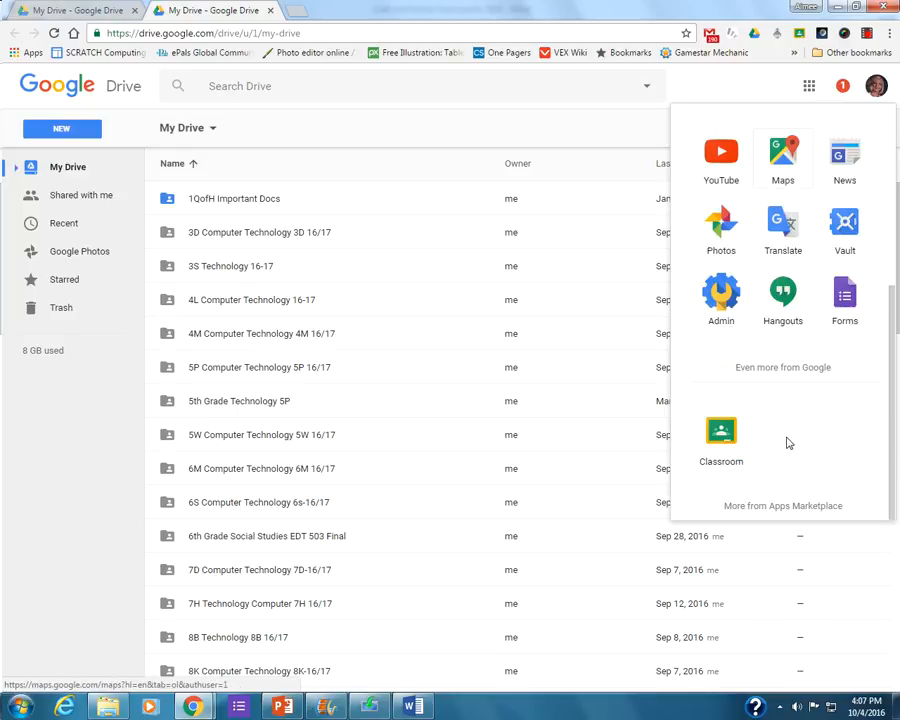
pyautogui.click(729, 460)
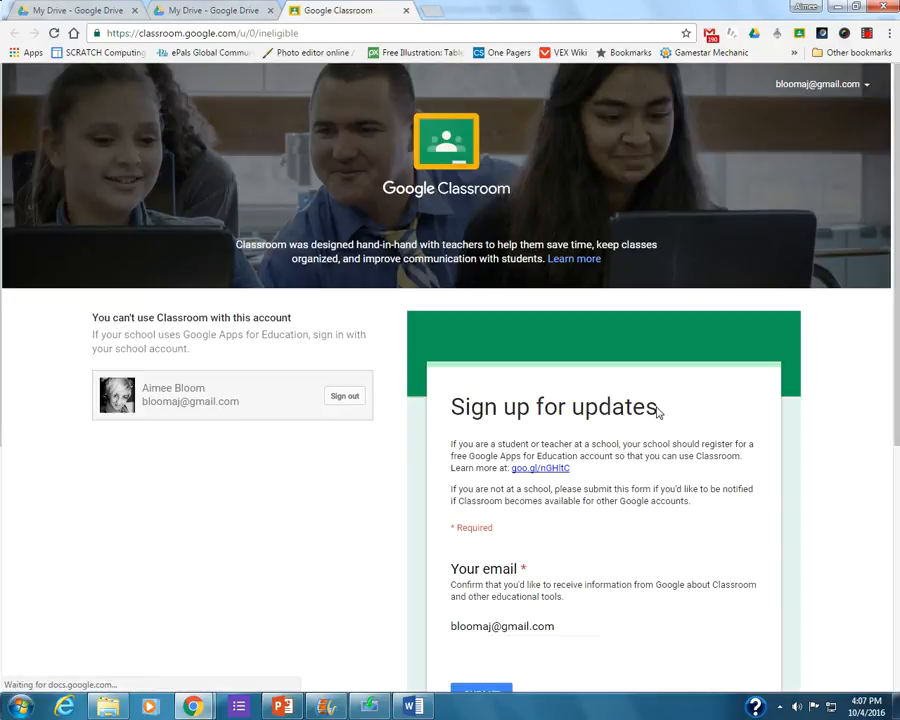
pyautogui.click(818, 86)
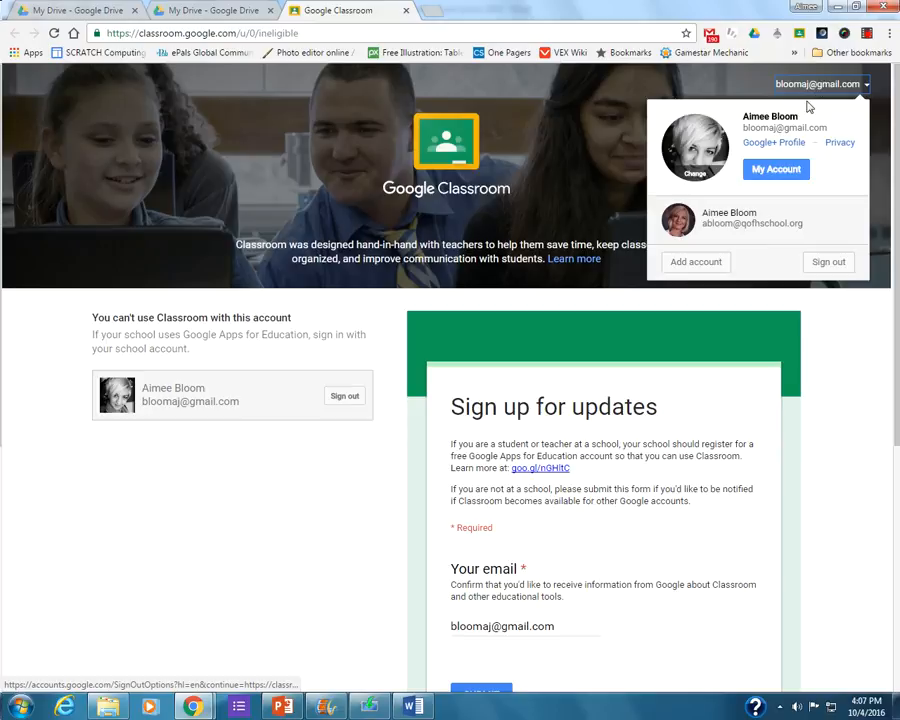
pyautogui.click(690, 228)
pyautogui.click(508, 113)
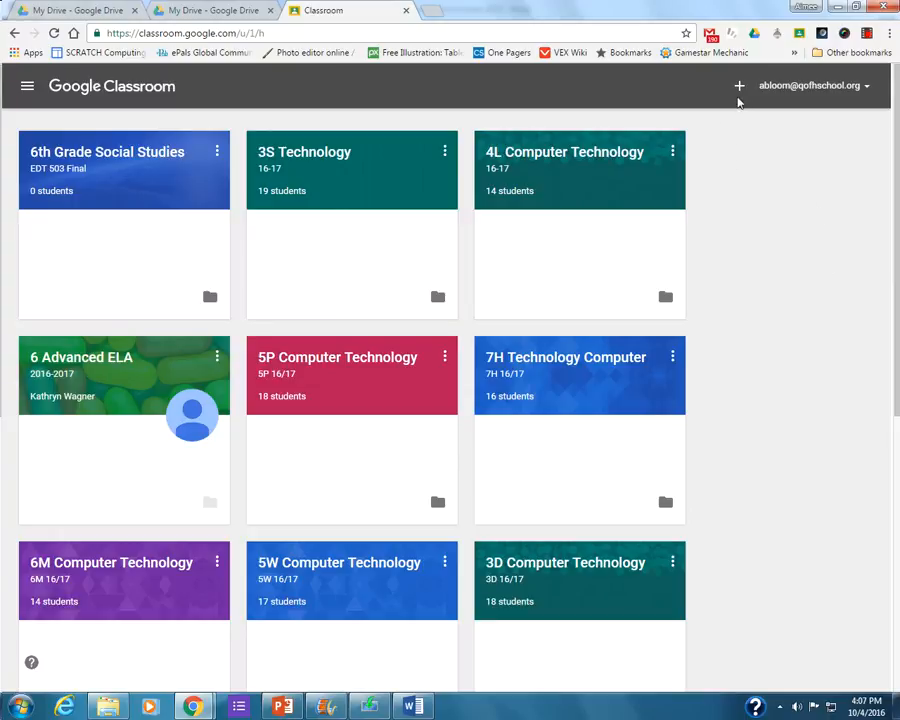
# Create a class named "2O Technology" with the section "16-17".
pyautogui.click(739, 88)
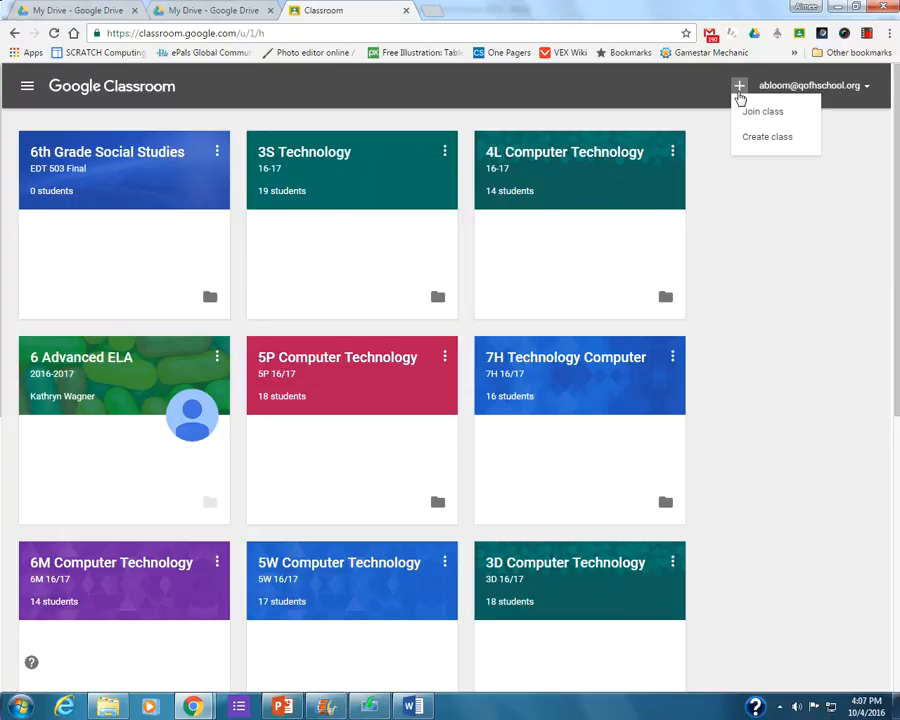
pyautogui.click(745, 137)
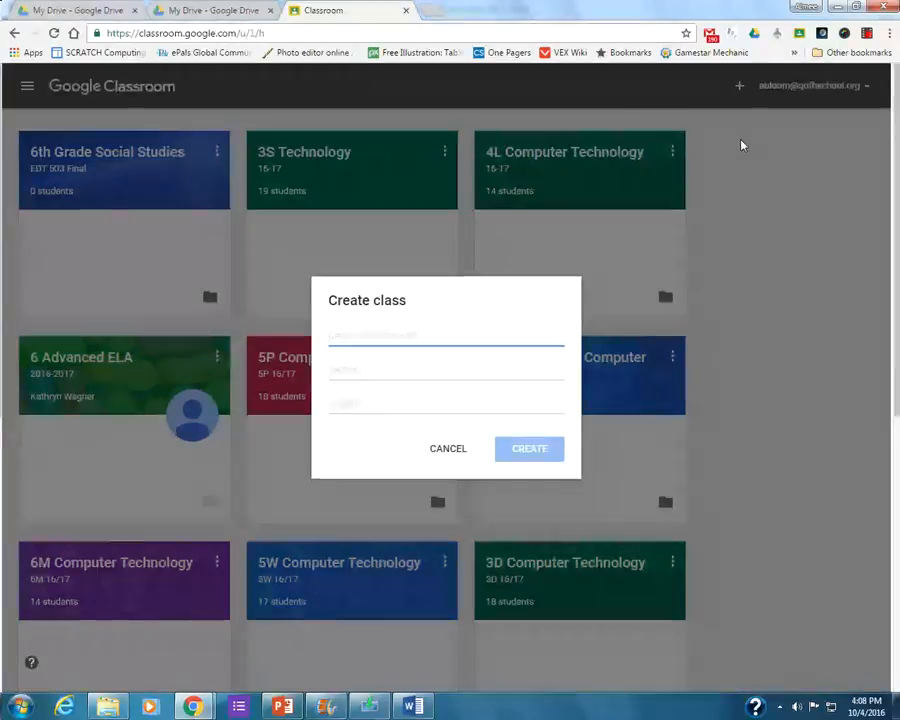
pyautogui.write('2O')
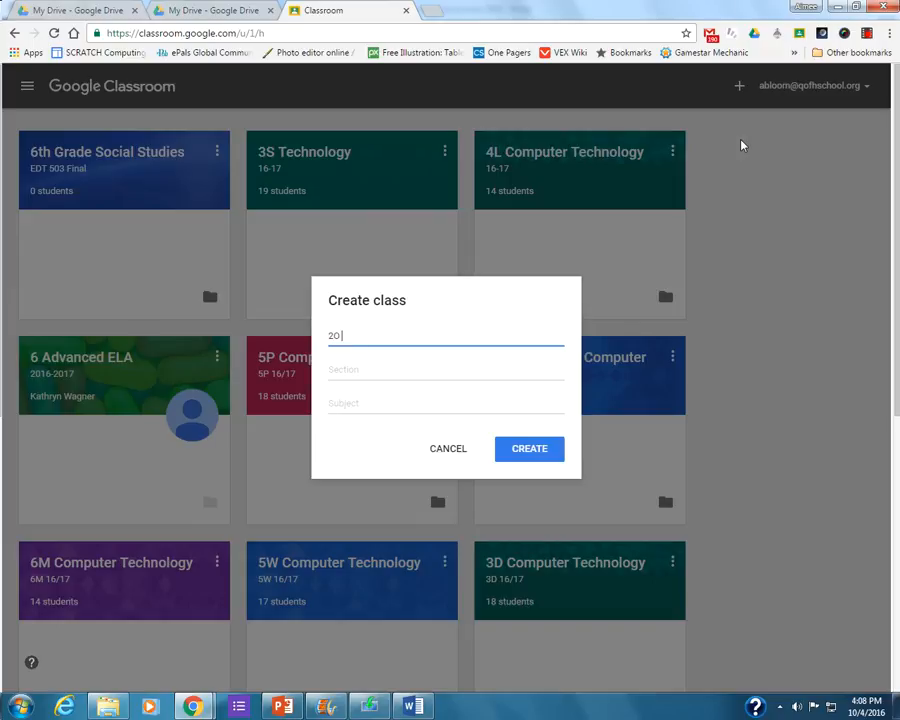
pyautogui.write(' Technology')
pyautogui.press('Tab')
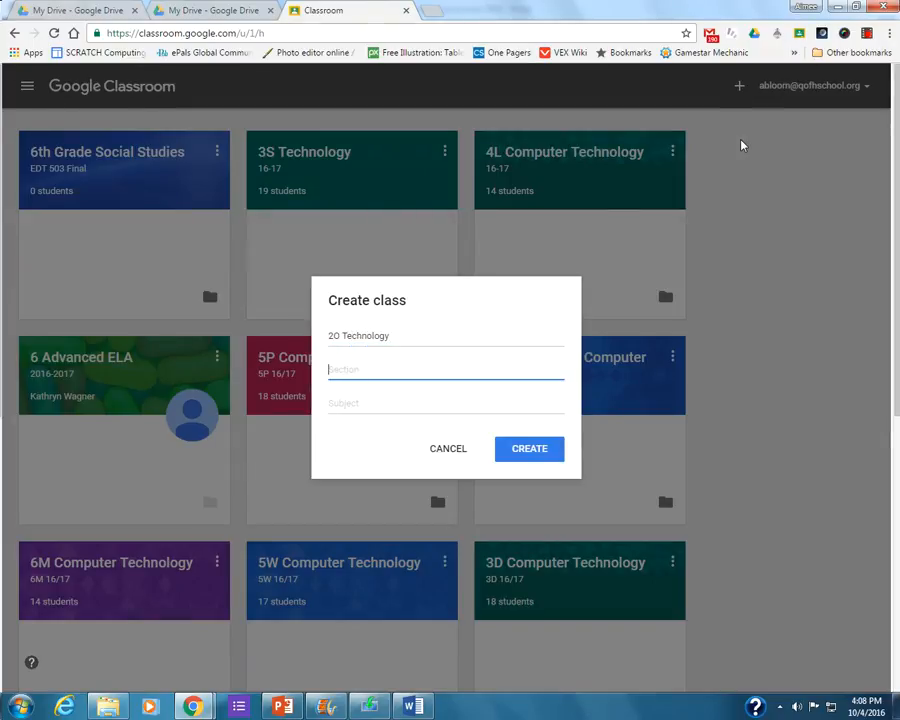
pyautogui.write('16-17')
pyautogui.click(520, 455)
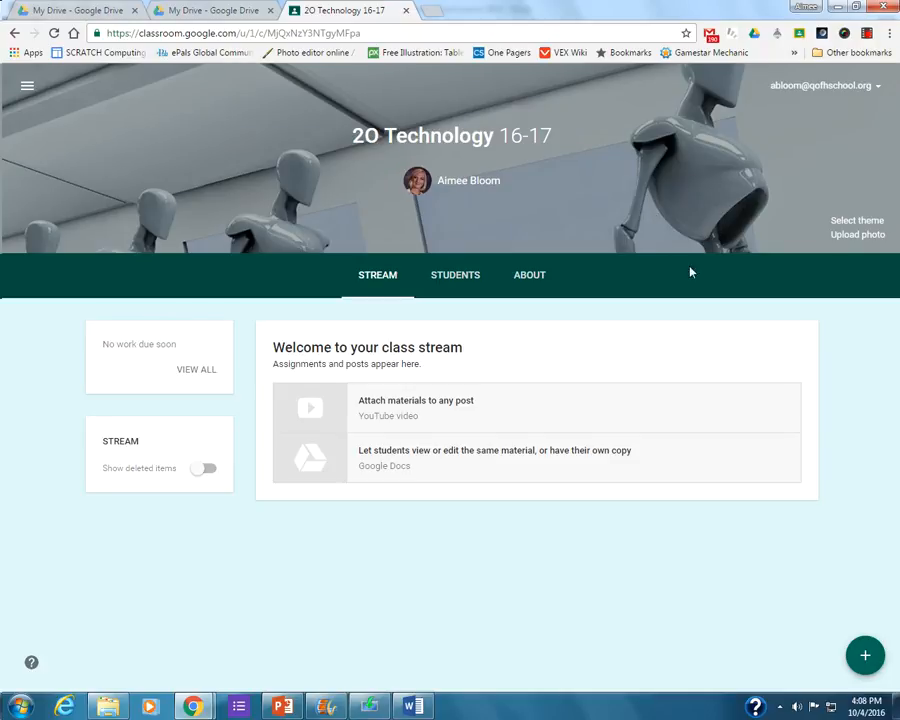
# Browse the theme gallery and patterns, and apply the orange, cream and green geometric pattern as the class theme.
pyautogui.click(846, 222)
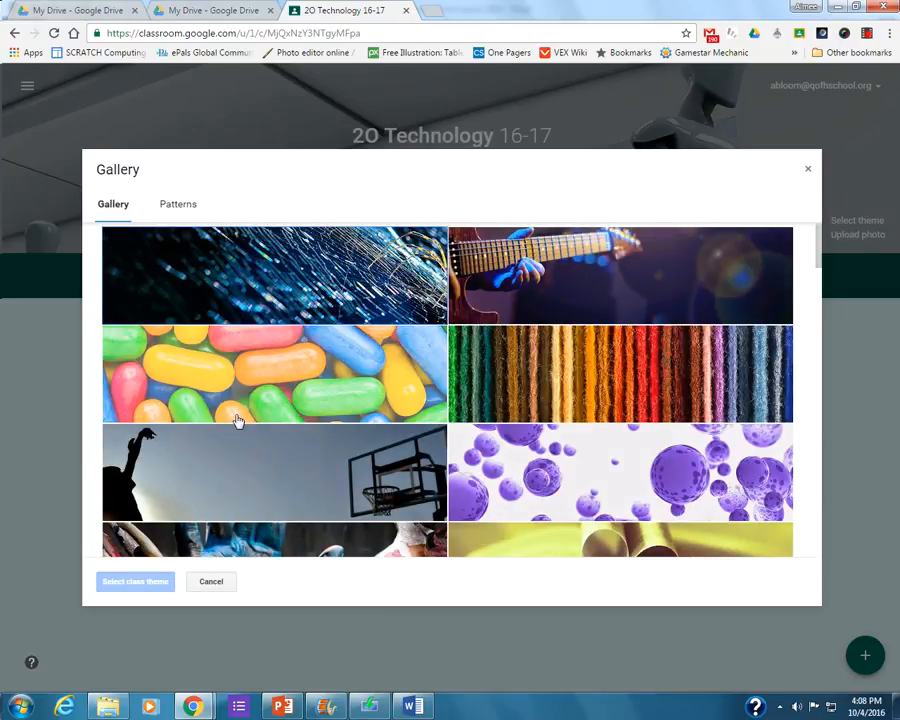
pyautogui.click(185, 205)
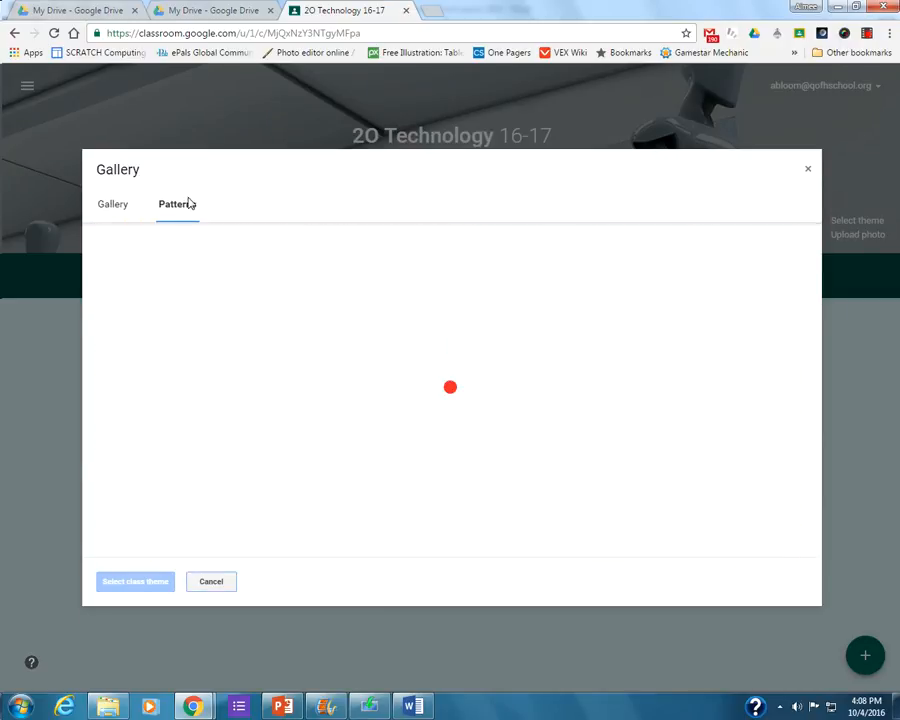
pyautogui.moveTo(816, 265); pyautogui.dragTo(779, 532)
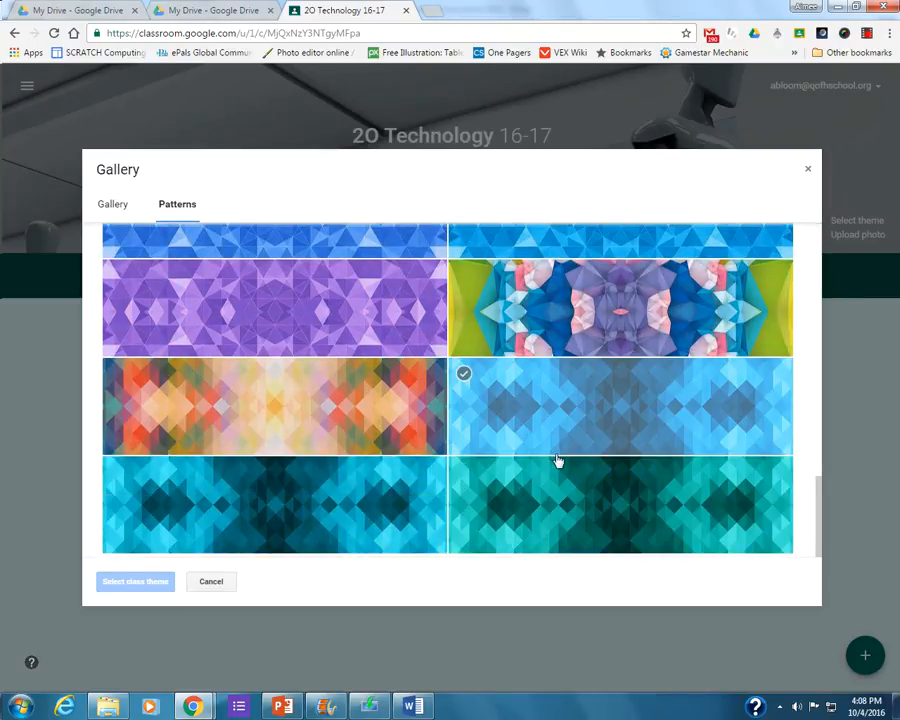
pyautogui.click(116, 204)
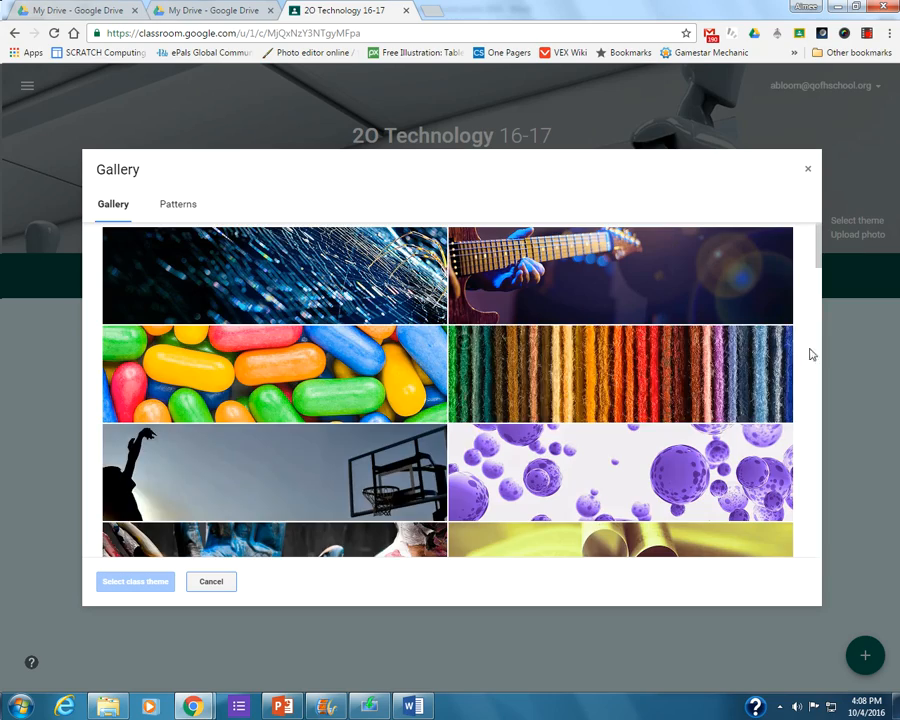
pyautogui.moveTo(813, 259); pyautogui.dragTo(808, 506)
pyautogui.click(188, 205)
pyautogui.click(354, 486)
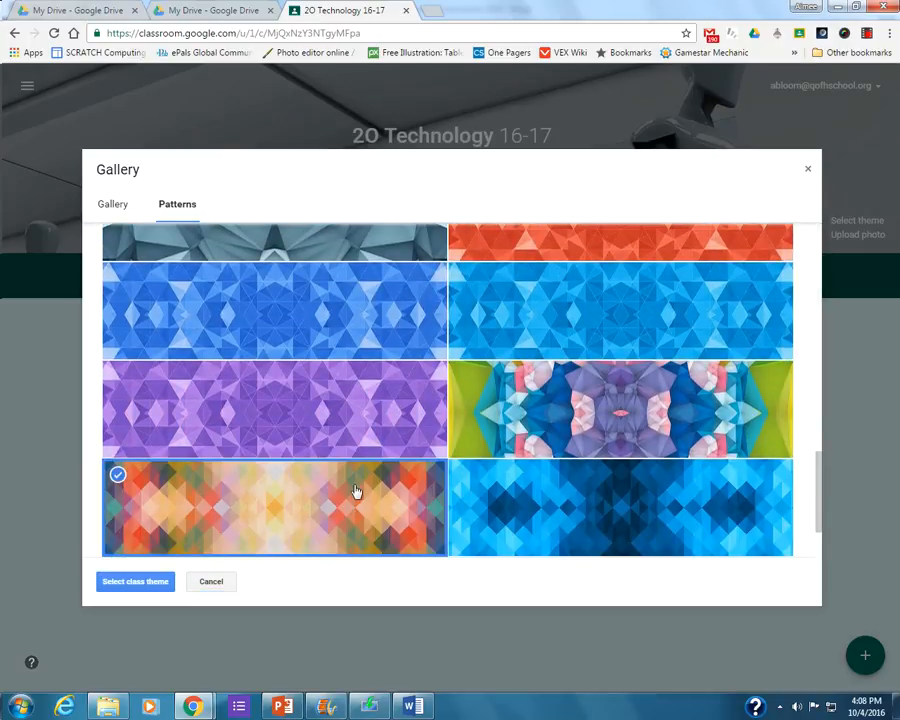
pyautogui.click(132, 584)
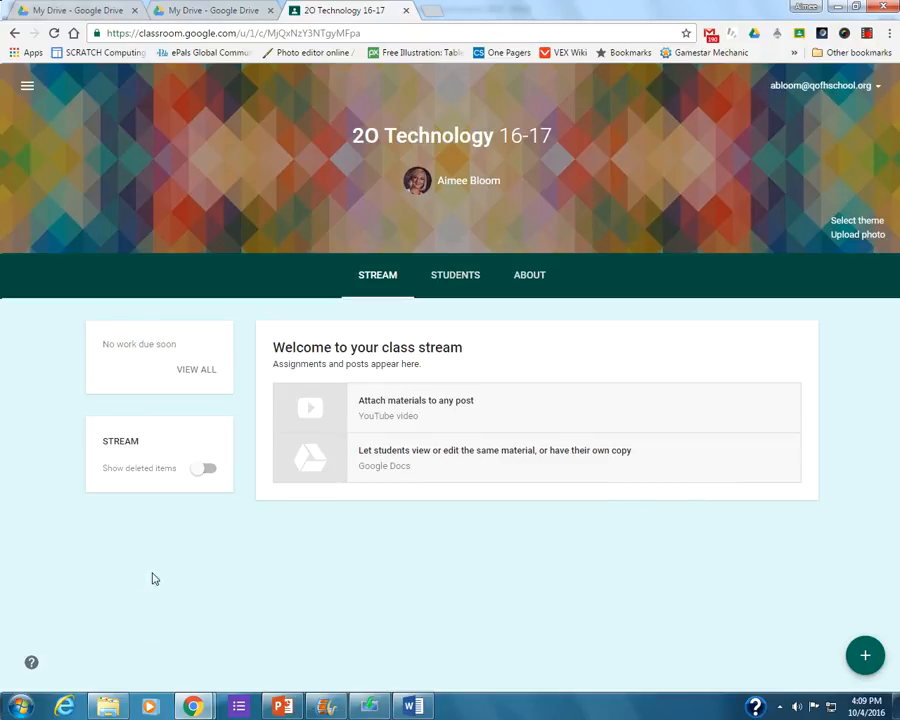
# Disable the class code in the student settings and choose "Students can post and comment" as the posting permission.
pyautogui.click(455, 286)
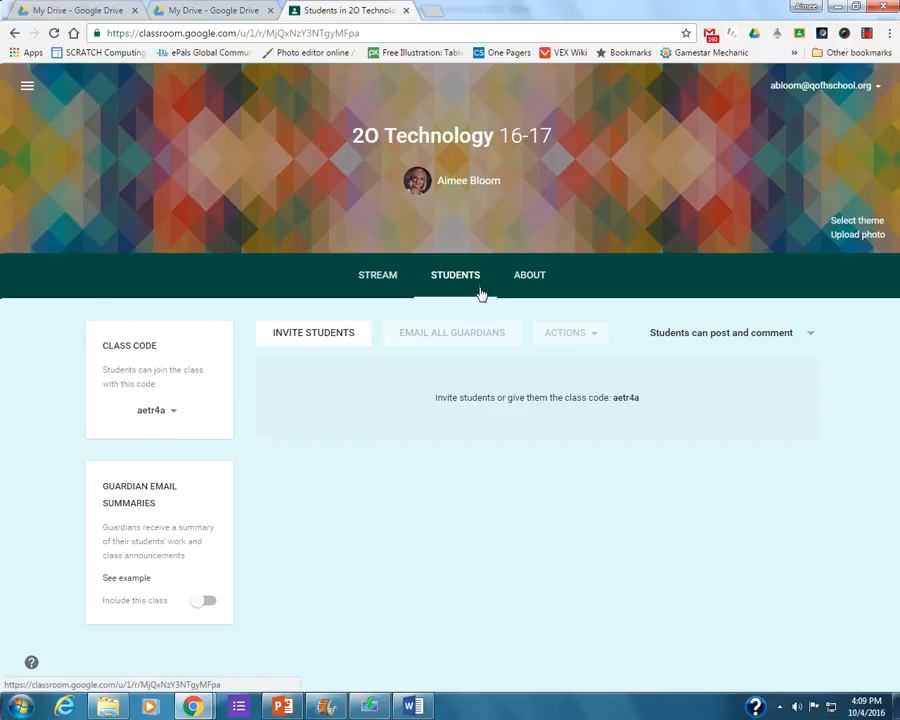
pyautogui.click(172, 411)
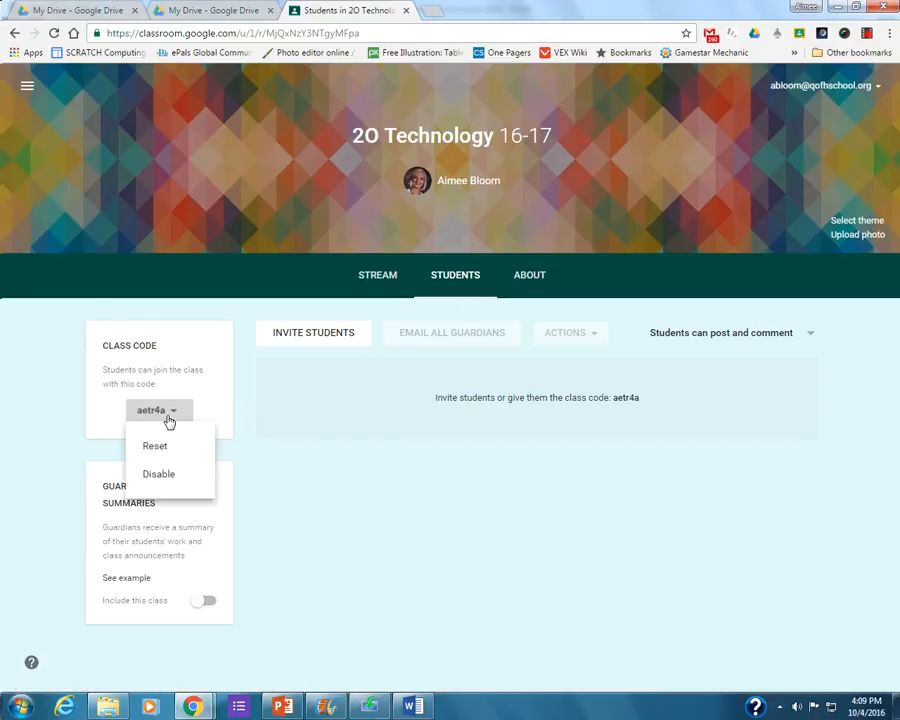
pyautogui.click(155, 476)
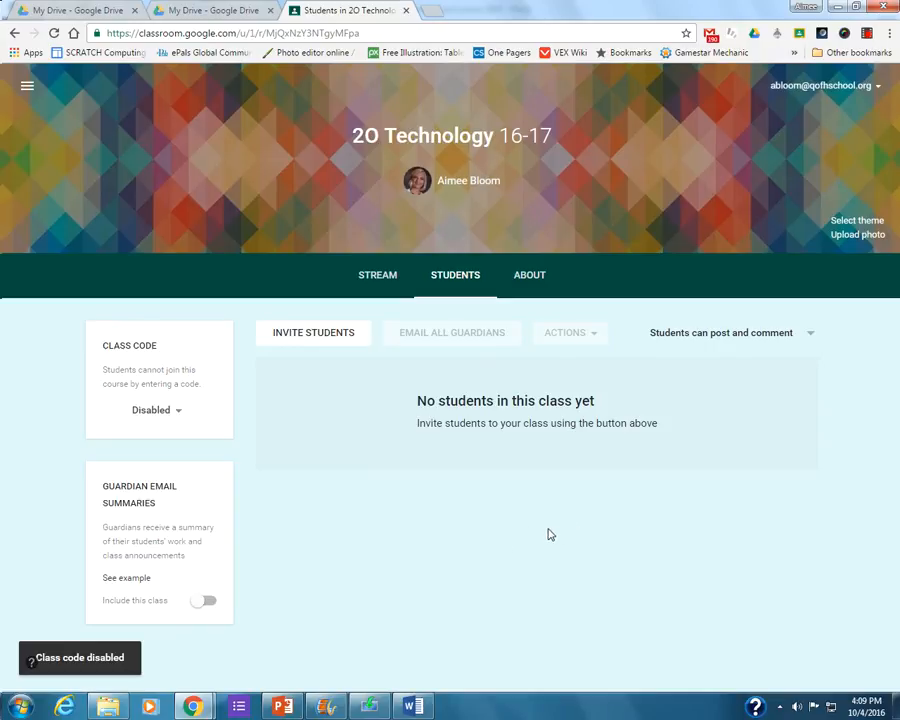
pyautogui.click(686, 340)
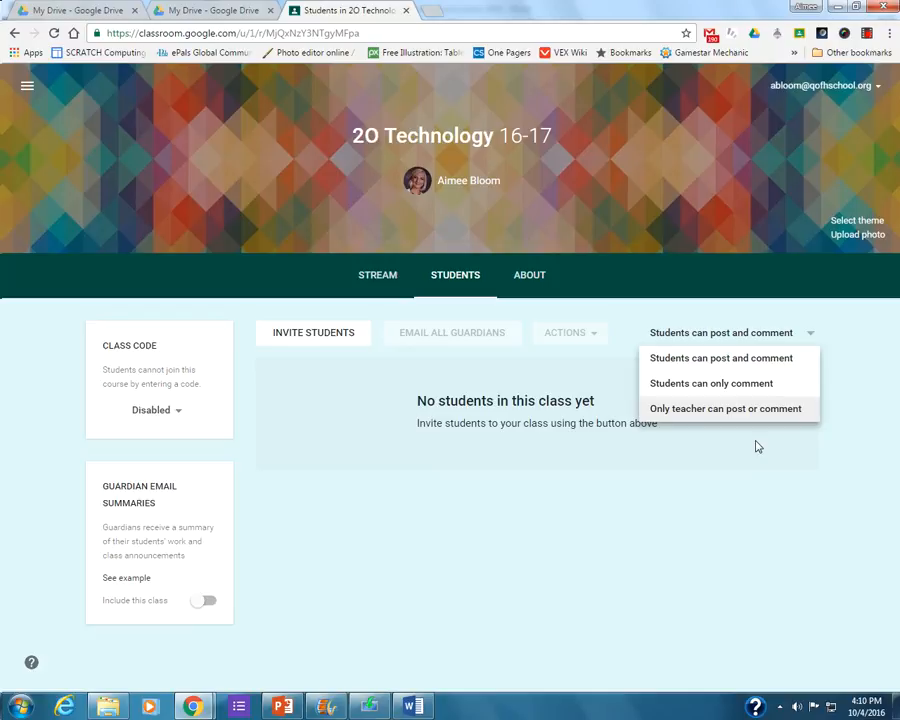
pyautogui.click(741, 360)
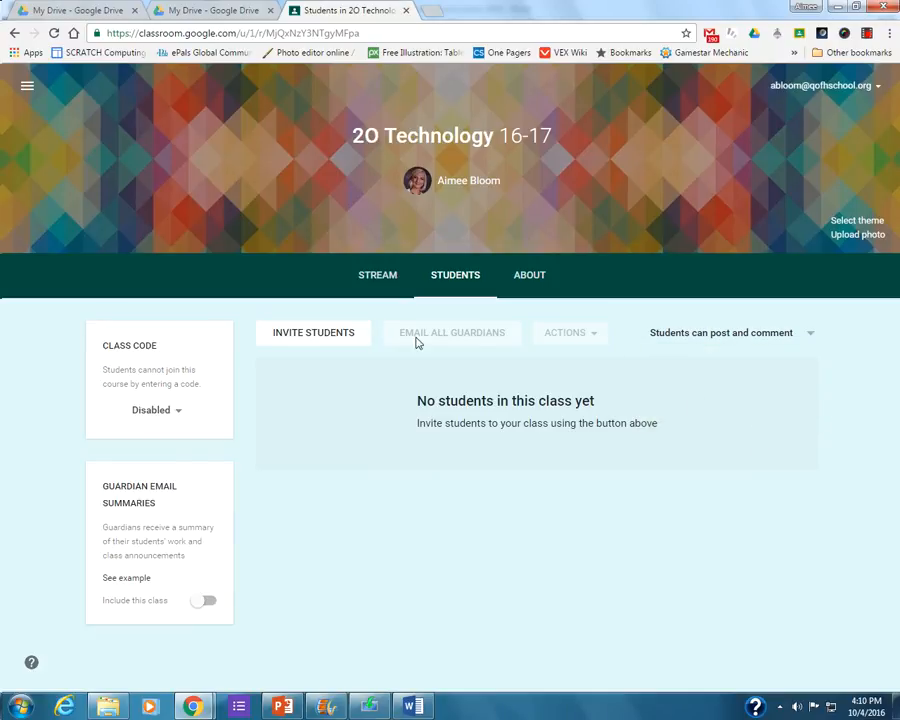
# View the class's About page, then switch to Google Drive and look inside the 2O Technology 16-17 folder.
pyautogui.click(545, 290)
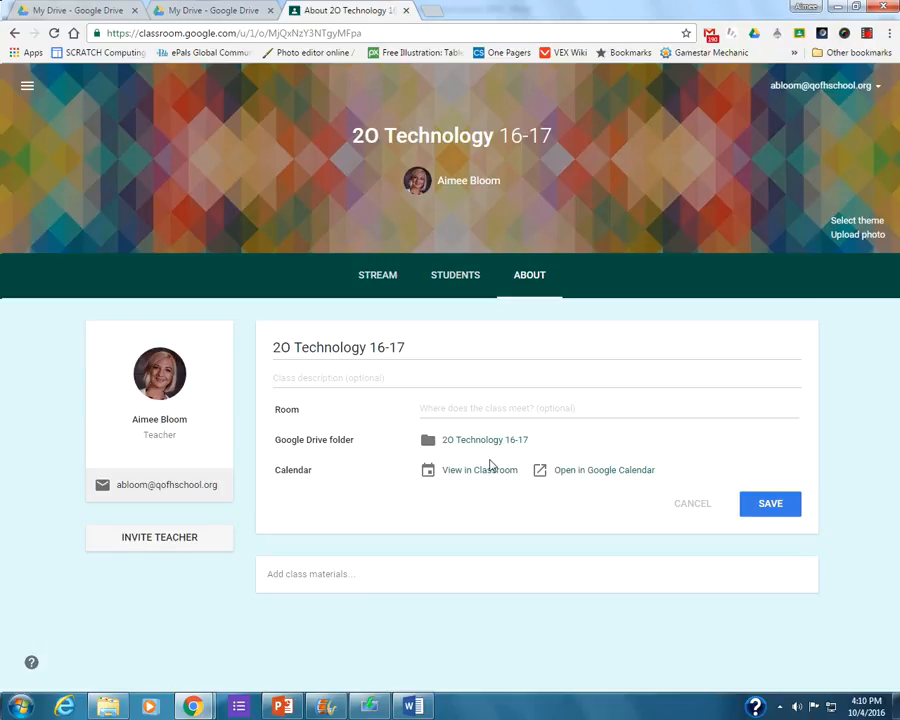
pyautogui.click(158, 10)
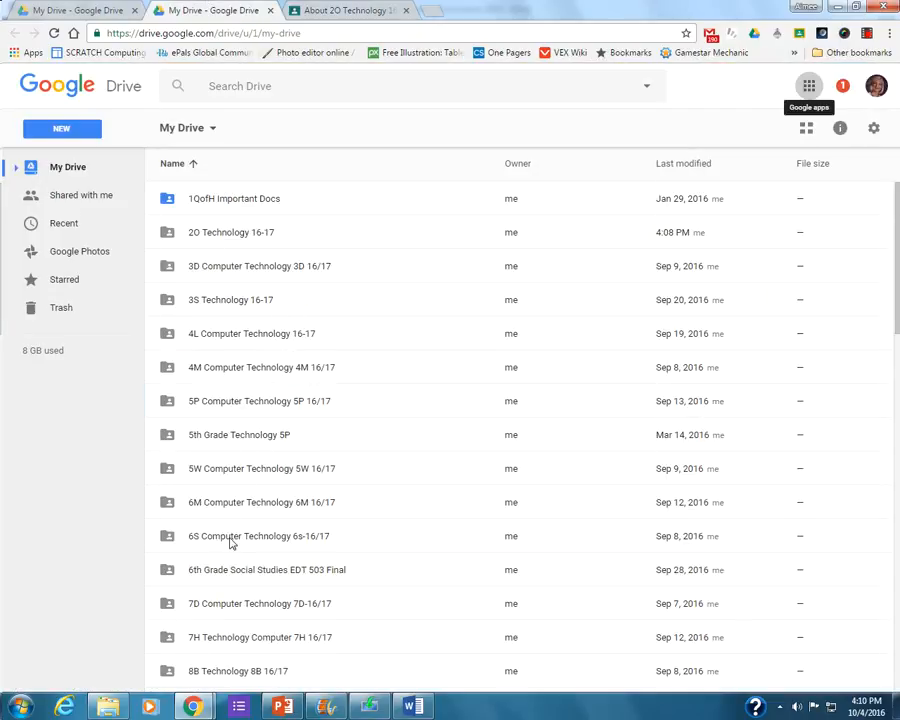
pyautogui.click(214, 247)
pyautogui.doubleClick(214, 247)
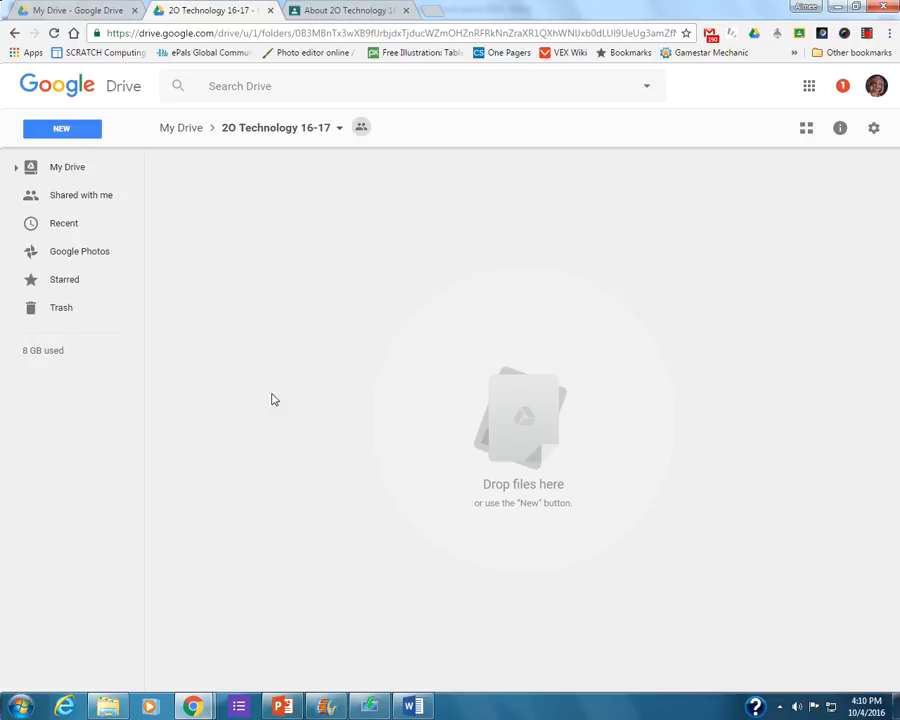
# Return to Google Classroom, view the class calendar in Google Calendar and close it.
pyautogui.click(315, 12)
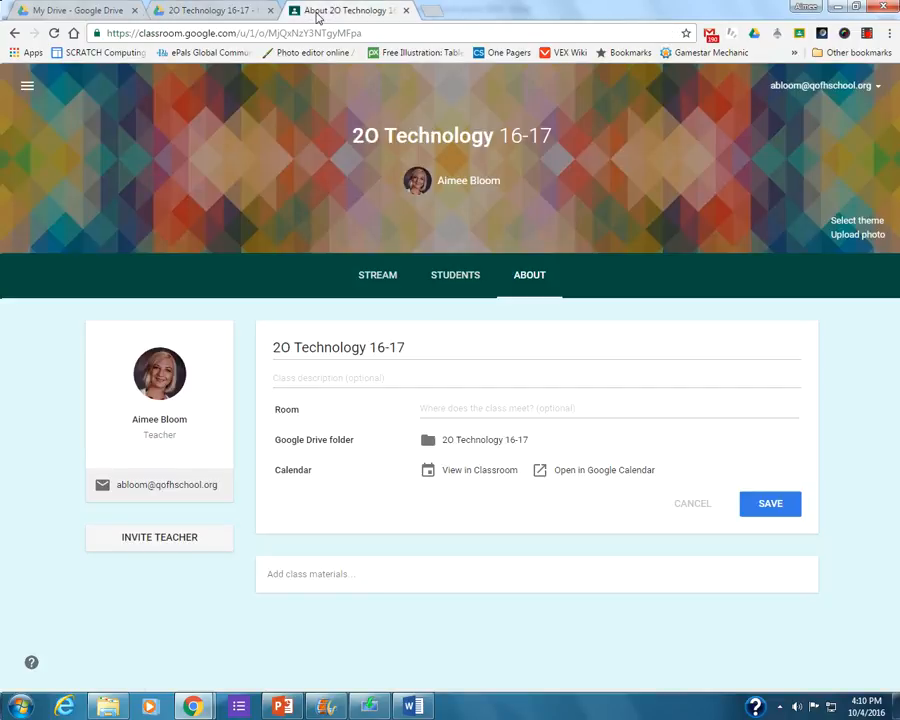
pyautogui.click(570, 474)
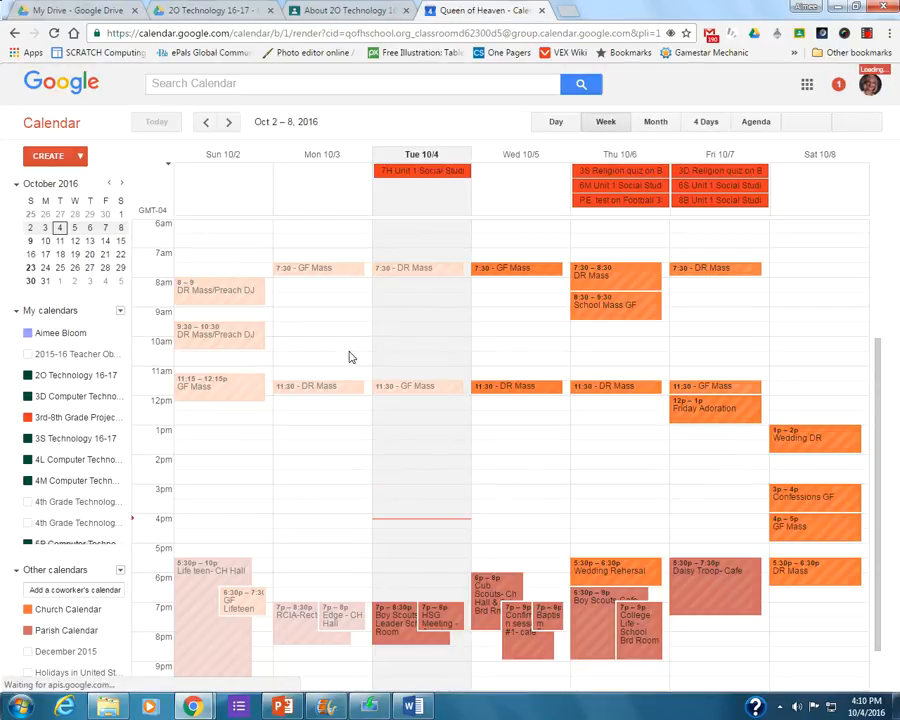
pyautogui.hotkey('ctrl', 'w')
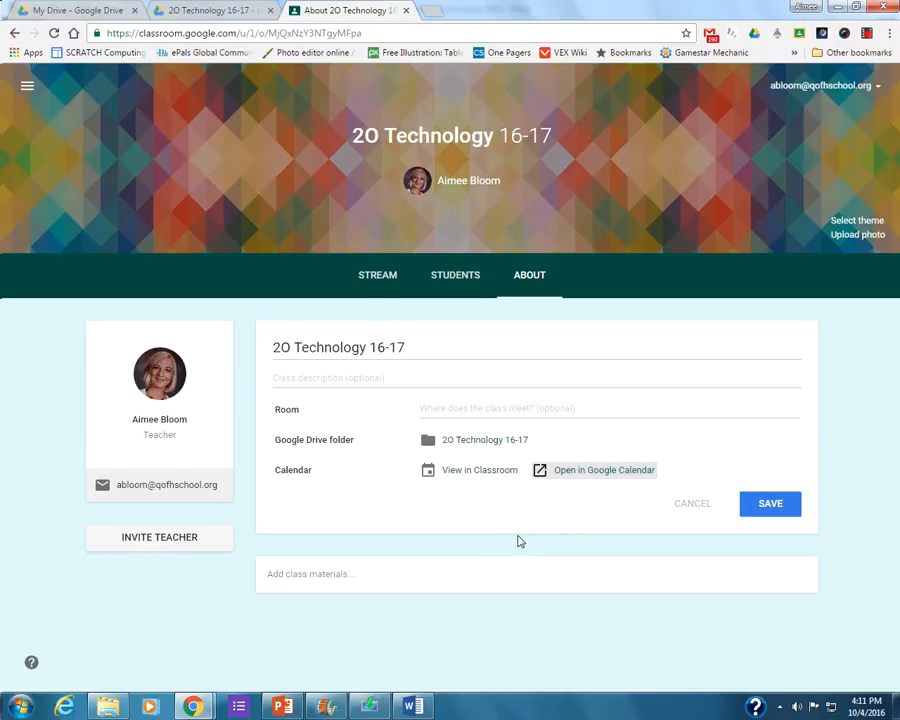
# Start an announcement in the class stream reading "Welcome to me class!" and give it the new topic "Welcome".
pyautogui.click(368, 297)
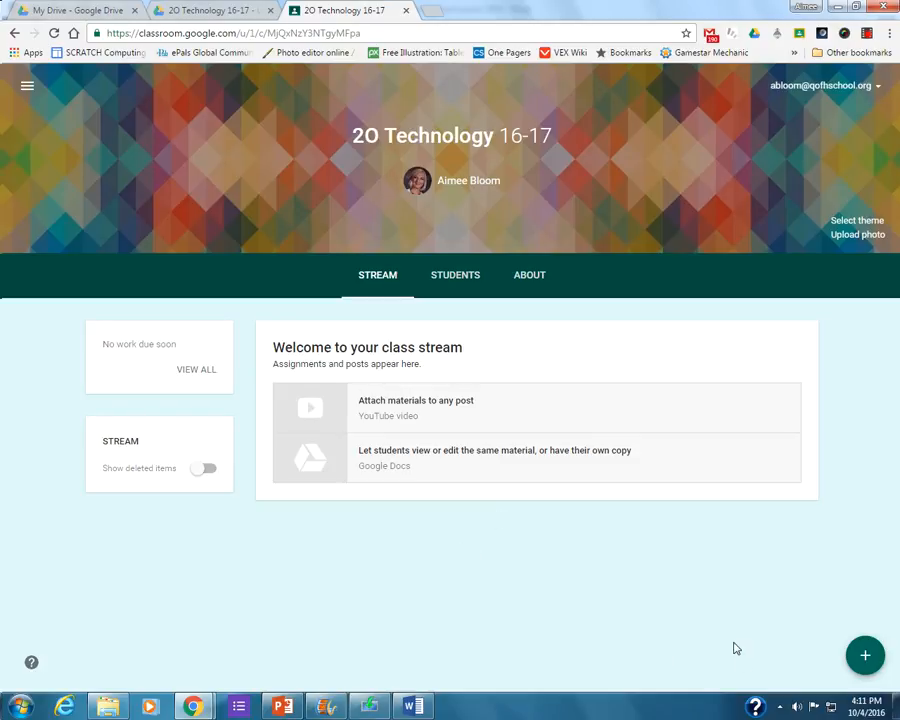
pyautogui.moveTo(857, 668)
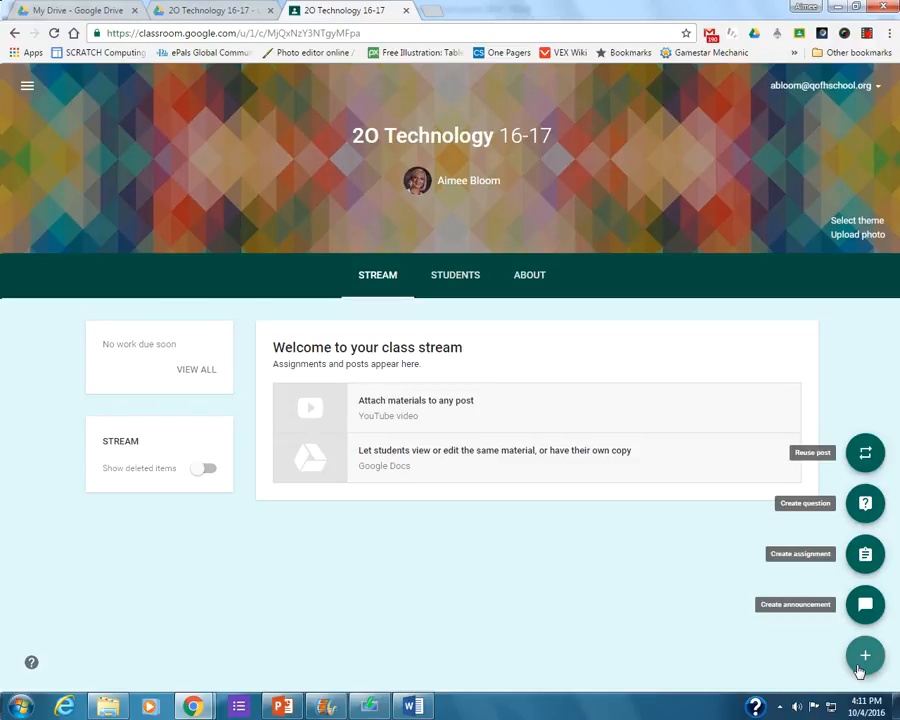
pyautogui.click(865, 604)
pyautogui.click(270, 386)
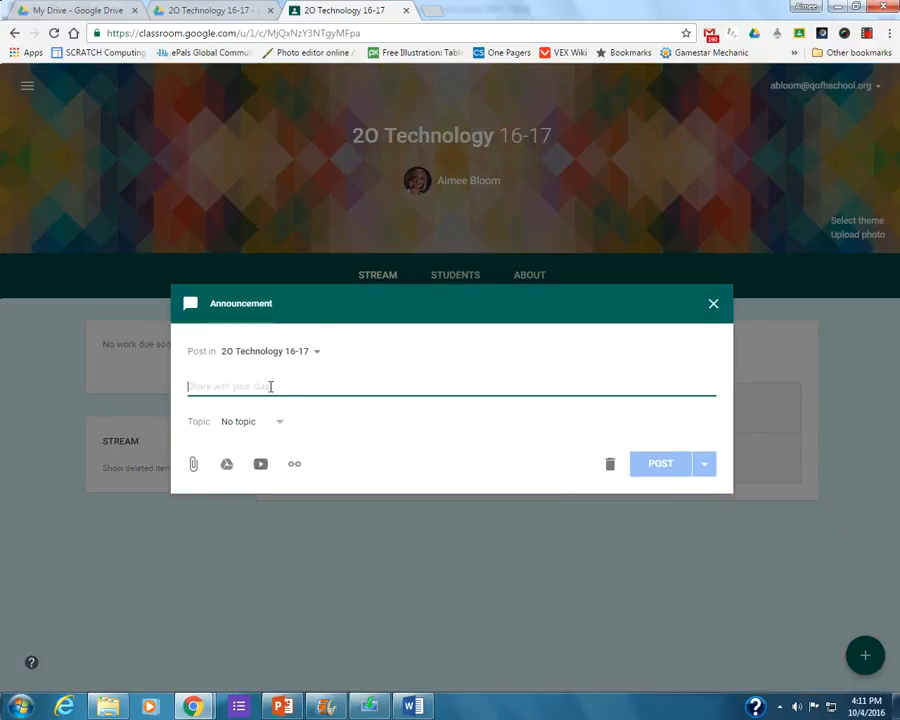
pyautogui.write('Welcome to me class!')
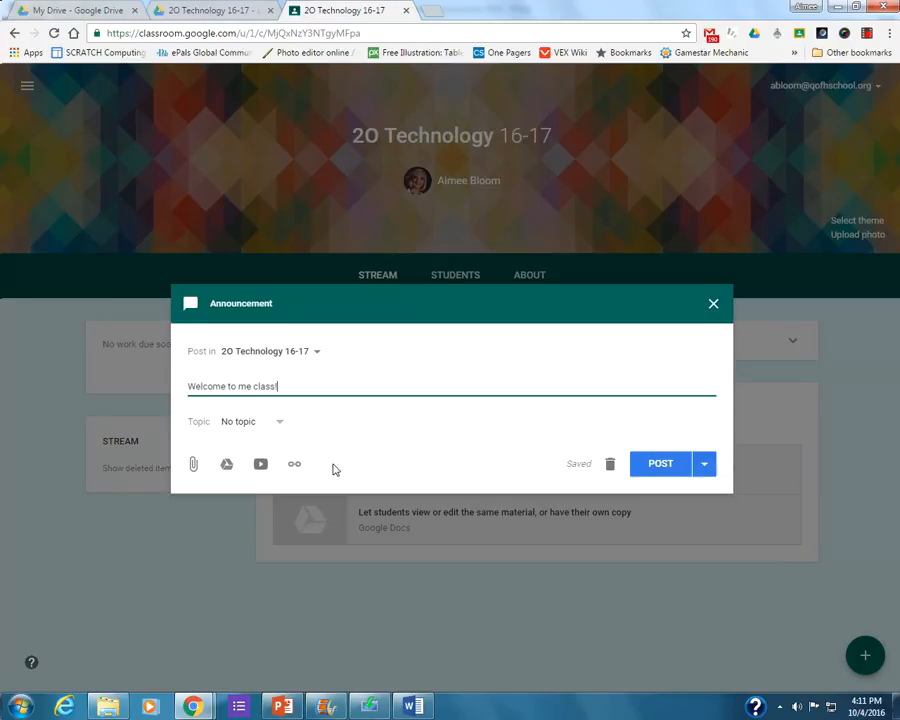
pyautogui.click(279, 423)
pyautogui.click(265, 450)
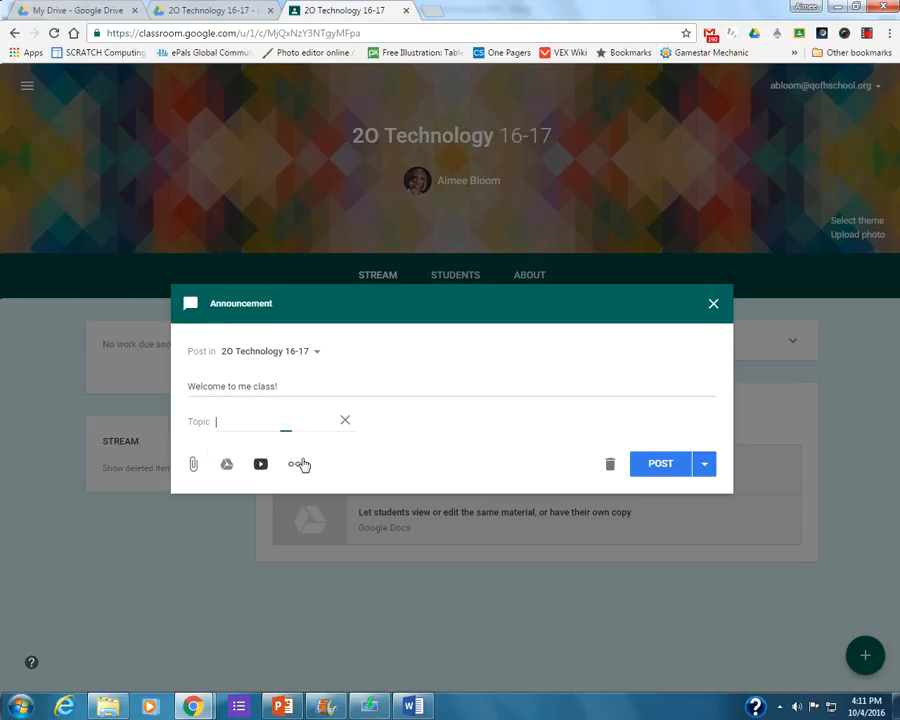
pyautogui.write('Welcome')
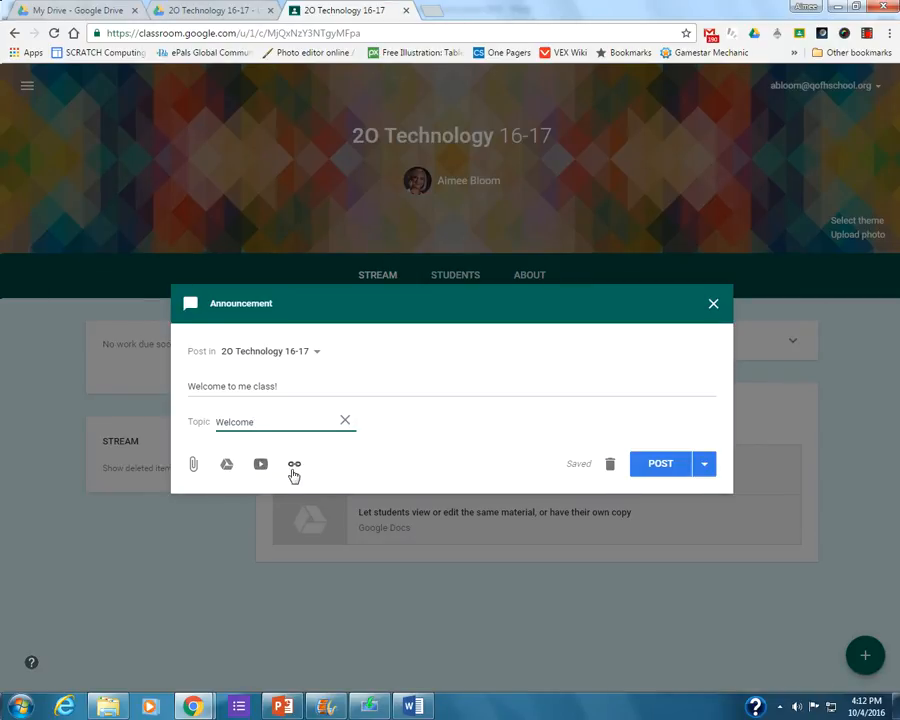
pyautogui.click(706, 470)
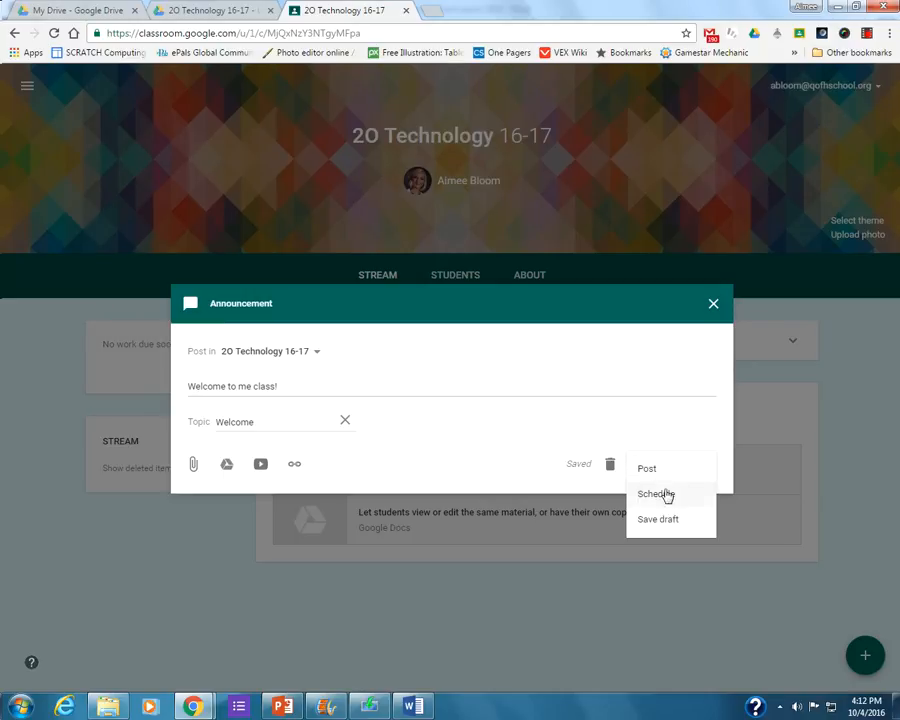
pyautogui.click(667, 494)
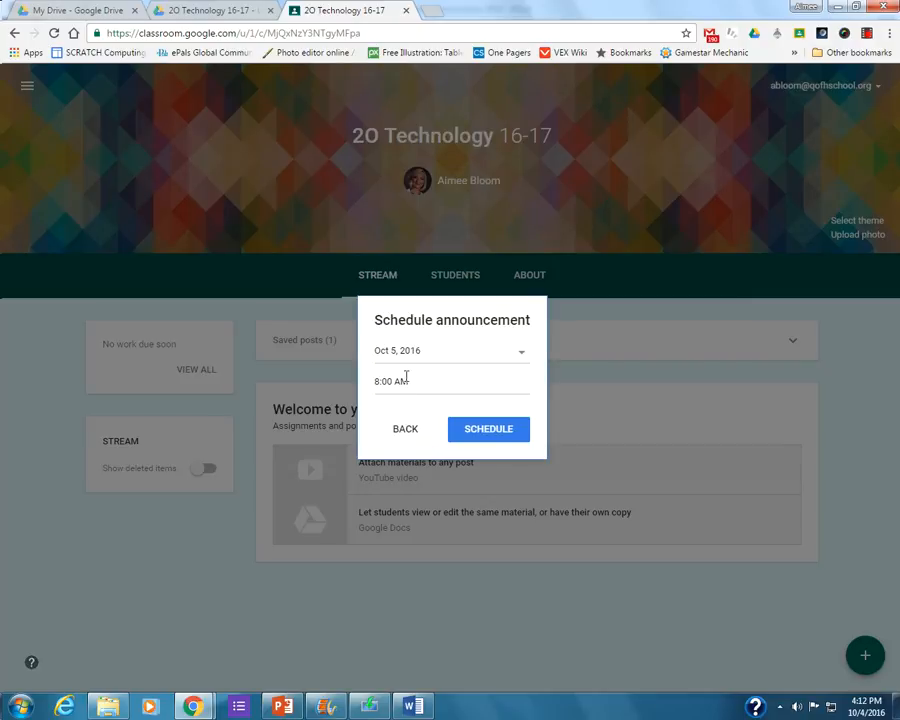
pyautogui.click(410, 433)
# Post the welcome announcement to the class stream immediately.
pyautogui.click(704, 460)
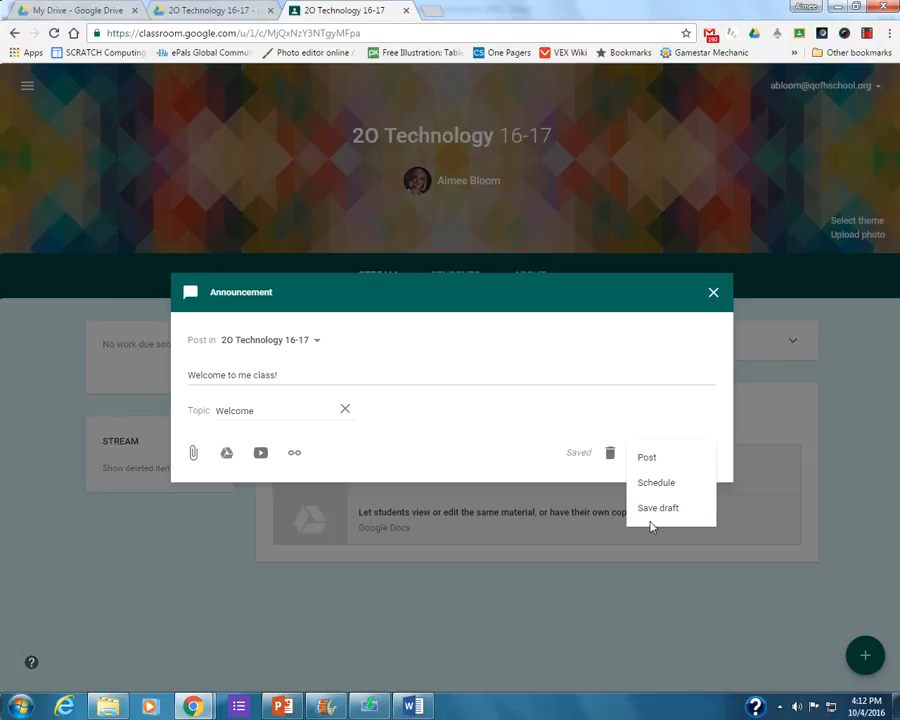
pyautogui.click(656, 462)
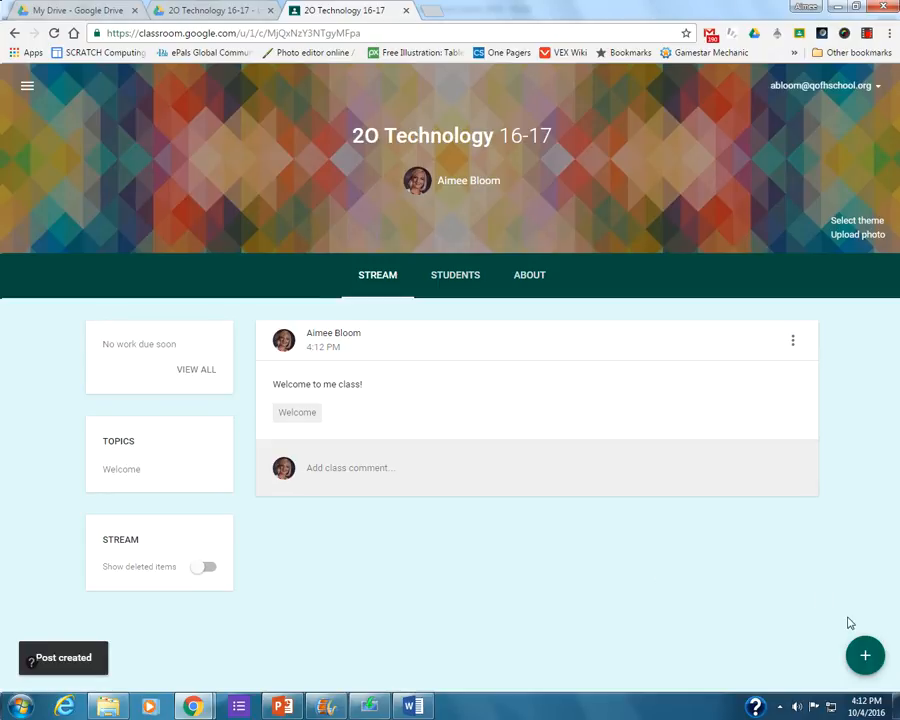
# Start a new assignment for 2O Technology 16-17 titled "Computer History Worksheet".
pyautogui.moveTo(865, 655)
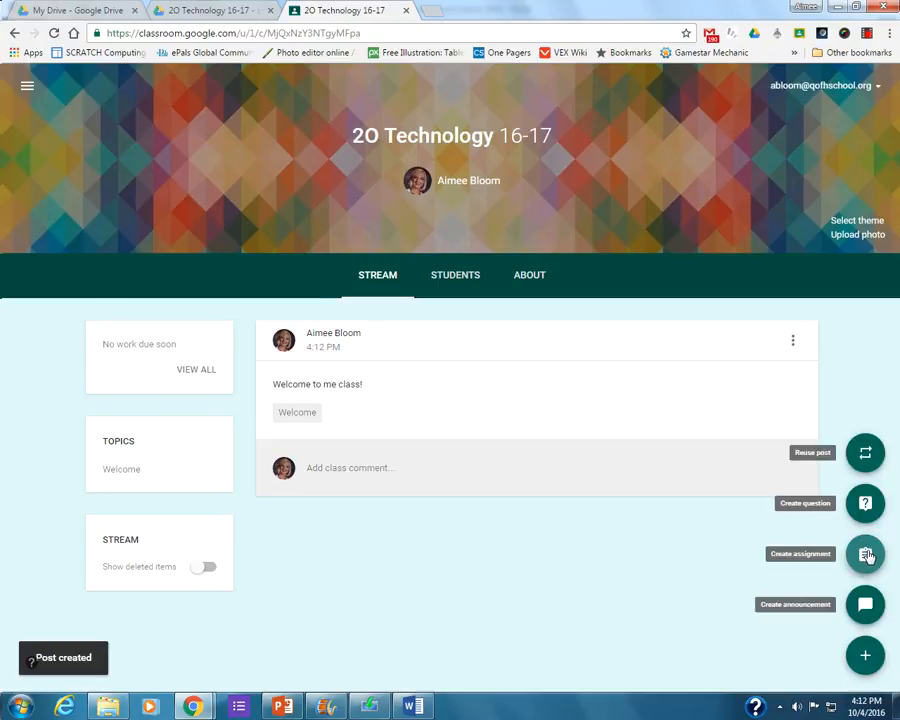
pyautogui.click(866, 555)
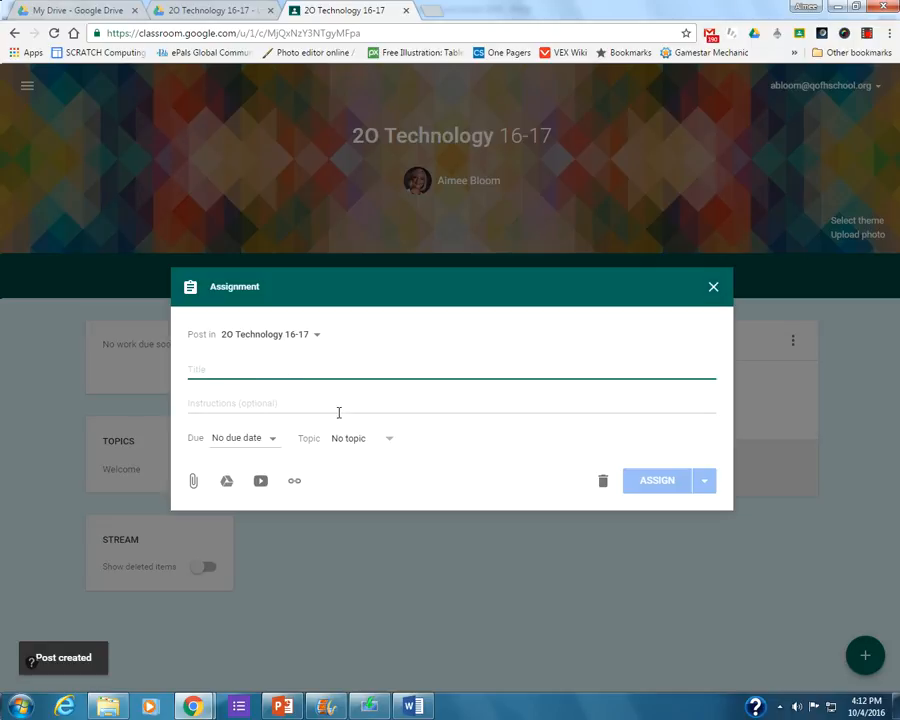
pyautogui.write('Com')
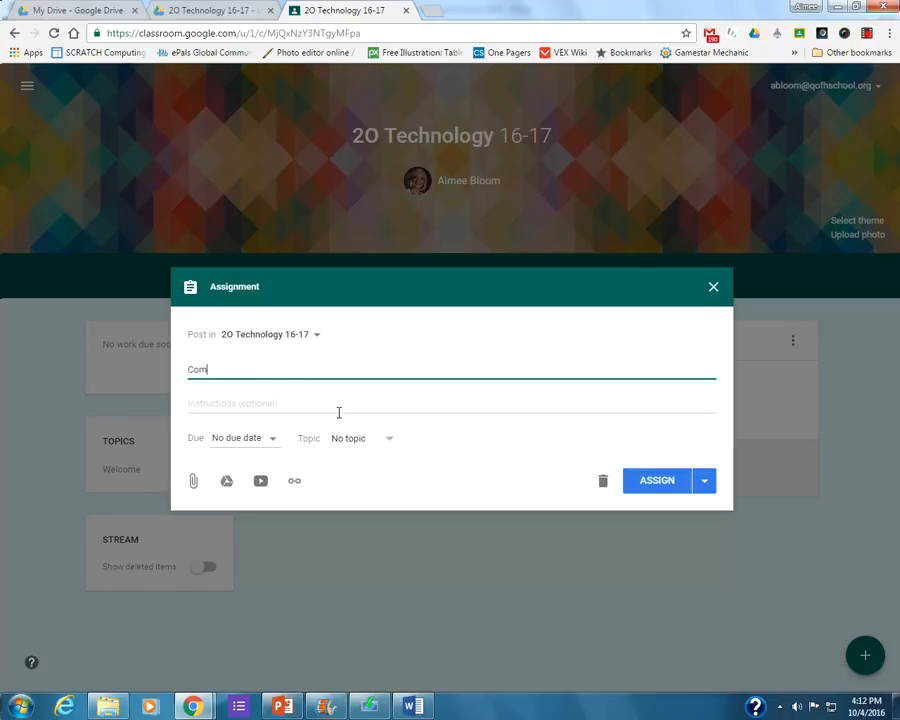
pyautogui.write('puter History Worksheet')
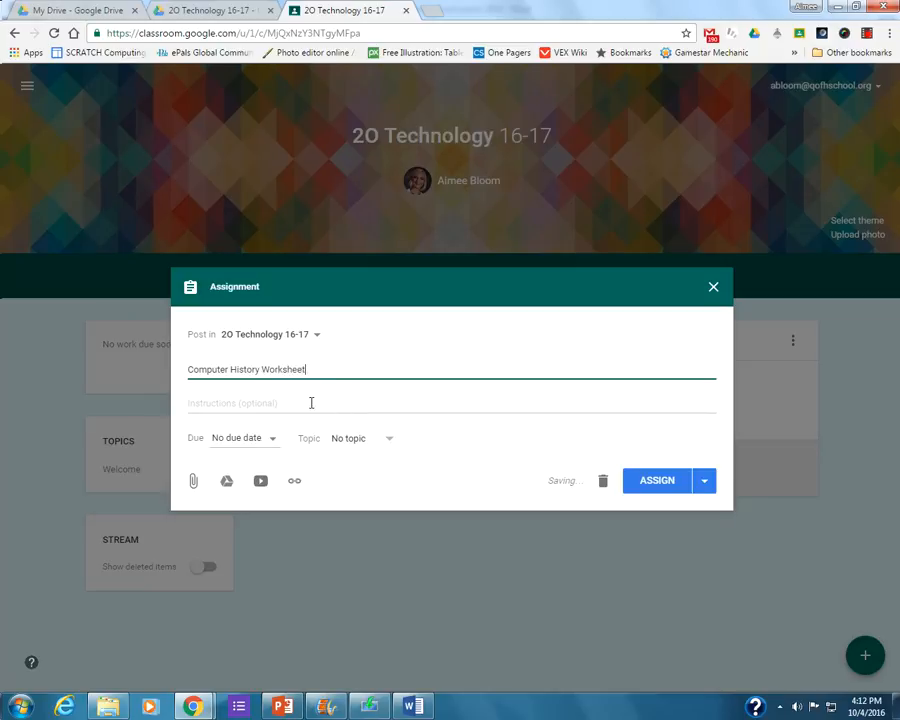
# Enter the assignment instructions "Please complete and return back to me on Google Classroom.".
pyautogui.click(329, 404)
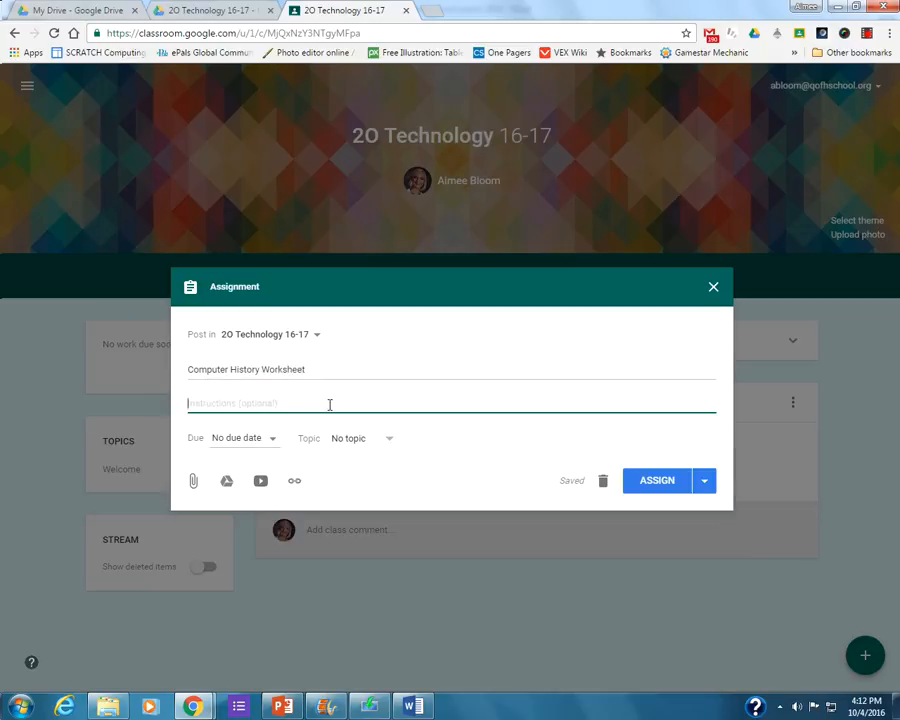
pyautogui.write('Please complete and ret')
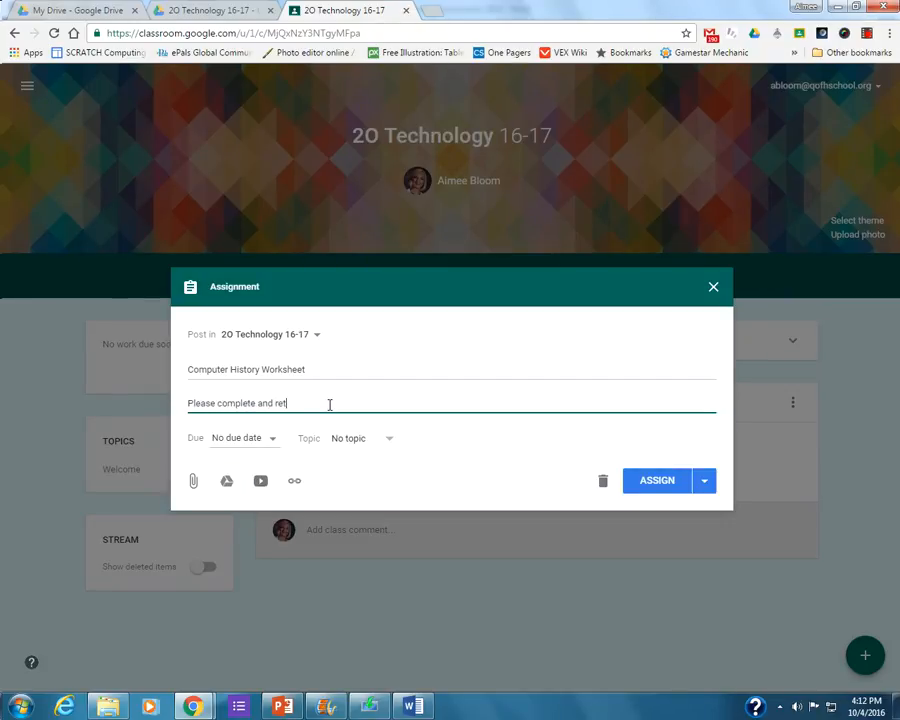
pyautogui.write('urn back to me on Google C')
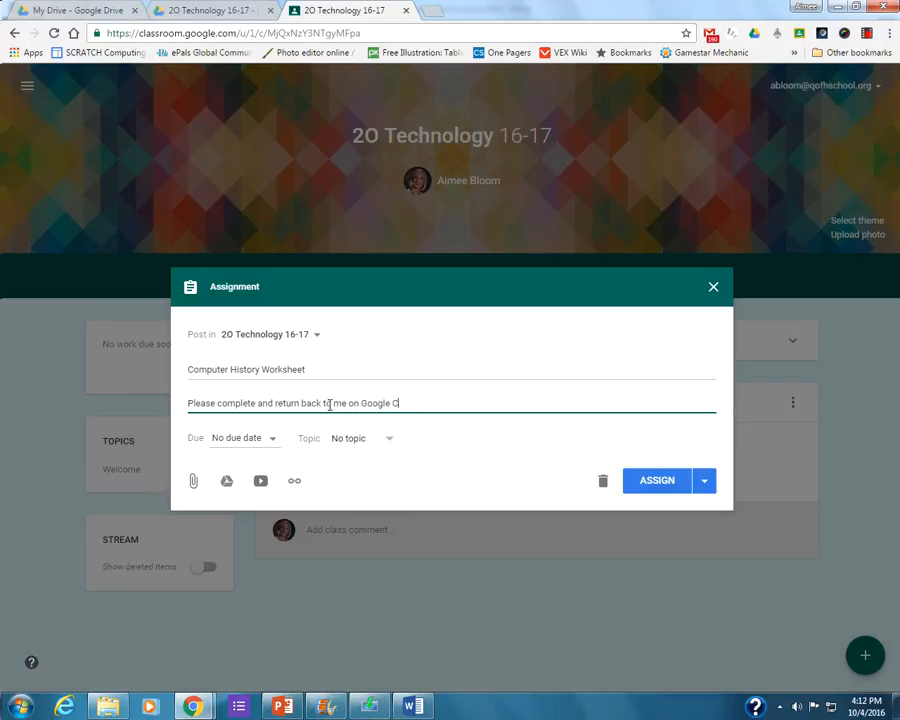
pyautogui.write('lassroom.')
# Set the assignment's due date to Oct 27, 2016 with a due time of 11:59 PM.
pyautogui.click(263, 445)
pyautogui.click(232, 497)
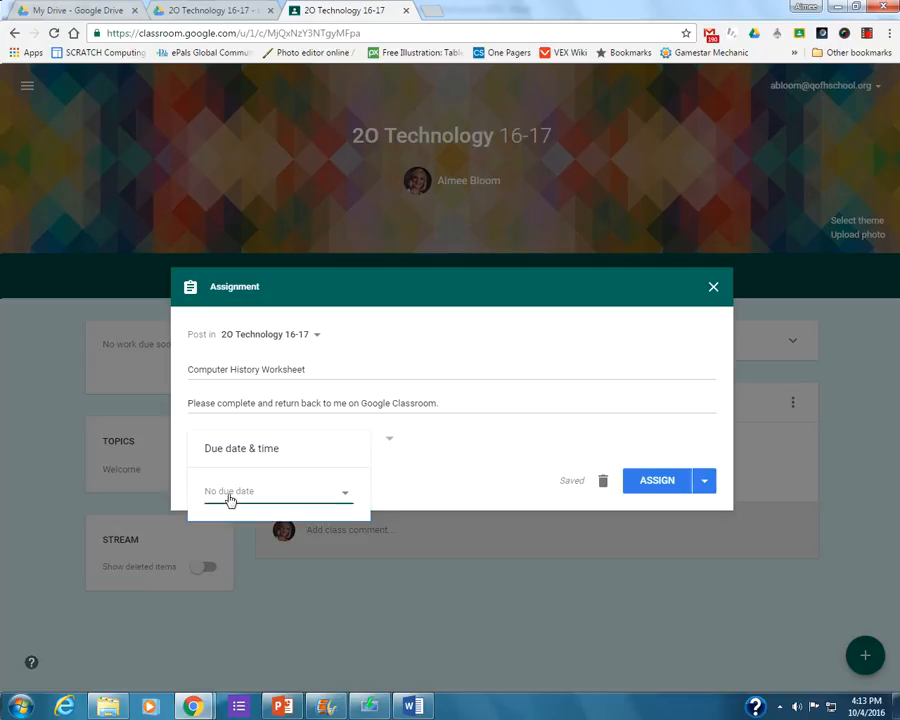
pyautogui.click(306, 644)
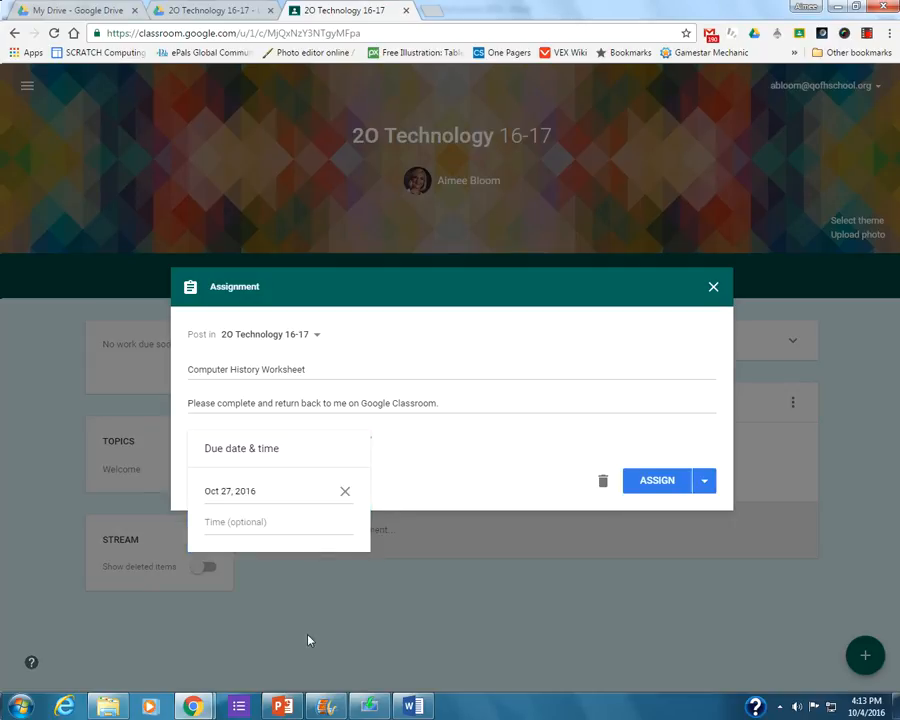
pyautogui.click(251, 527)
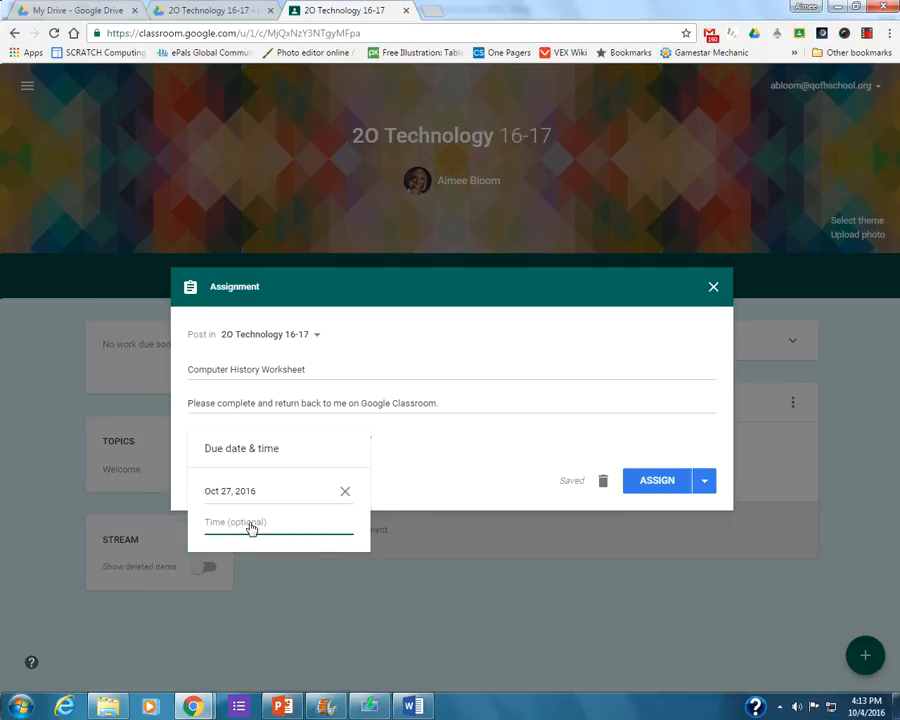
pyautogui.click(448, 483)
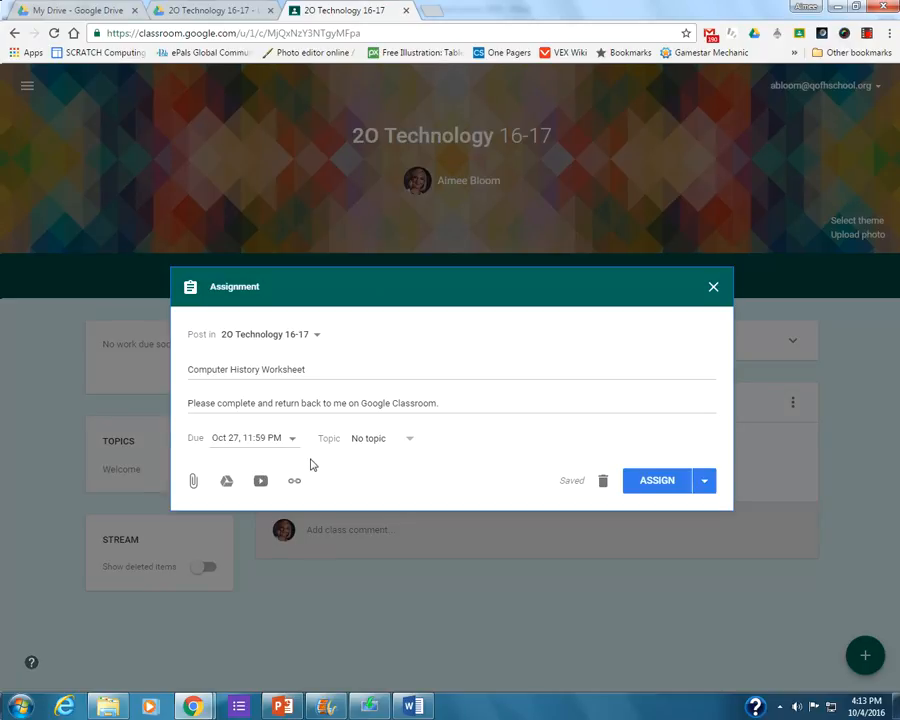
# Create the new topic "Computer History" for the assignment.
pyautogui.click(364, 445)
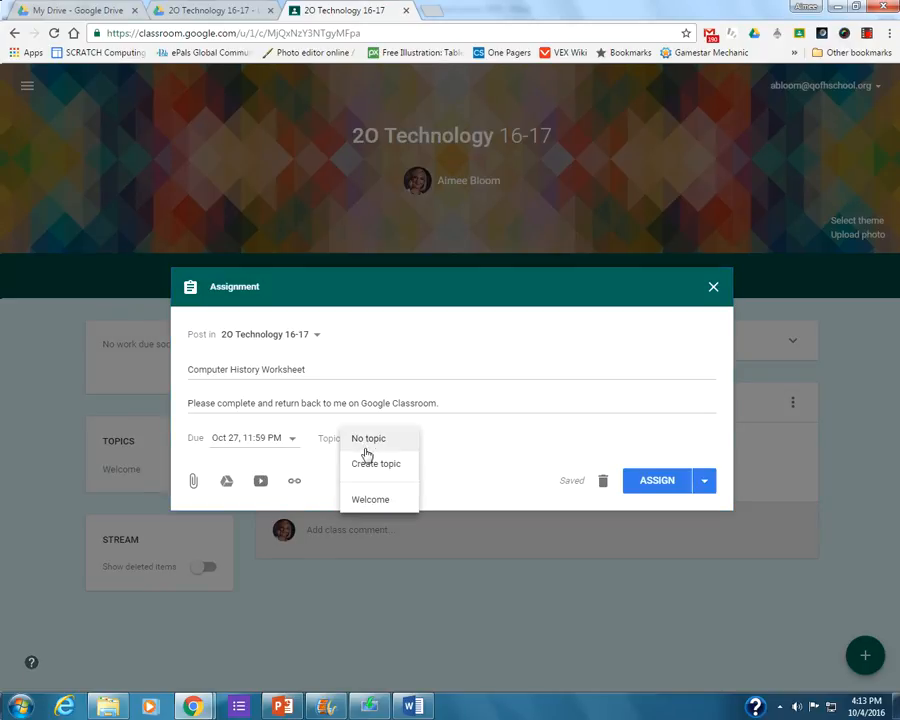
pyautogui.click(372, 472)
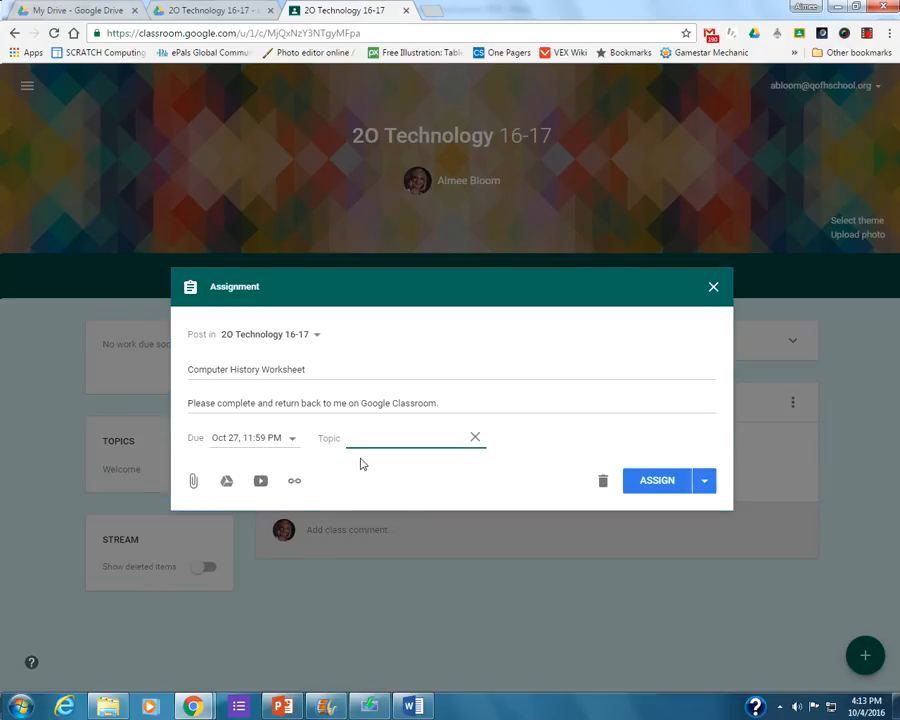
pyautogui.write('H')
pyautogui.write('omput')
pyautogui.write('er His')
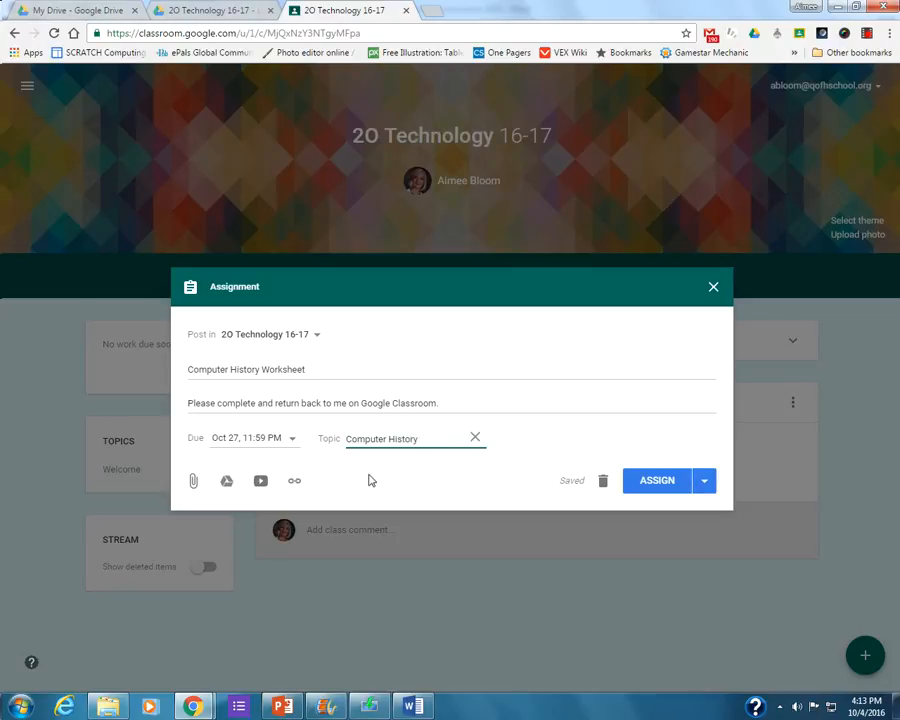
# Attach the Computer History Worksheet document from Google Drive, found under 1QofH Important Docs, Curriculum, 5th Grade, 3 Computer Hitsory.
pyautogui.click(228, 483)
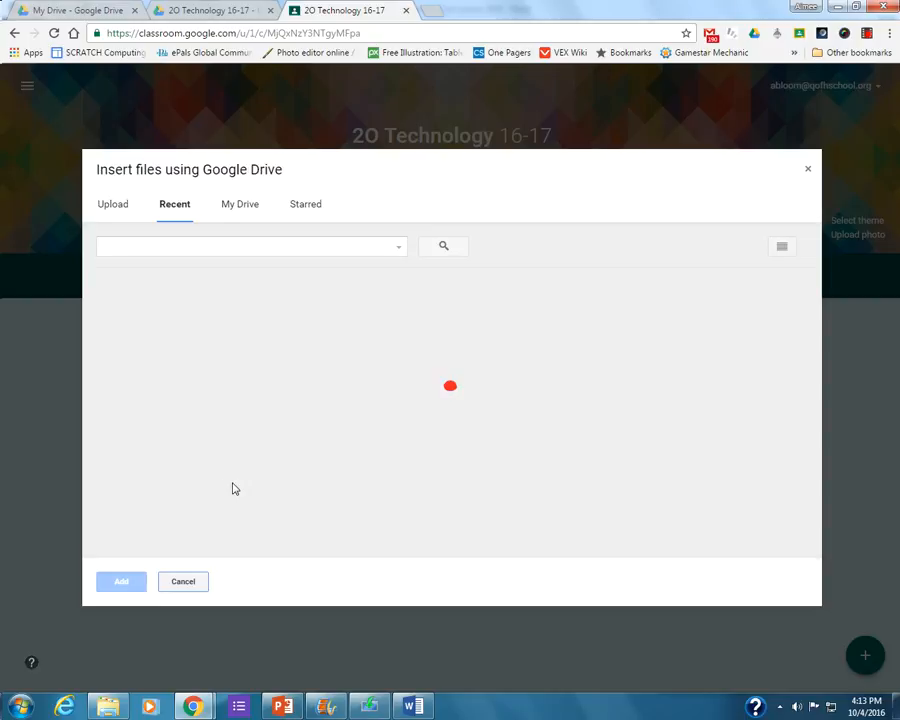
pyautogui.click(227, 217)
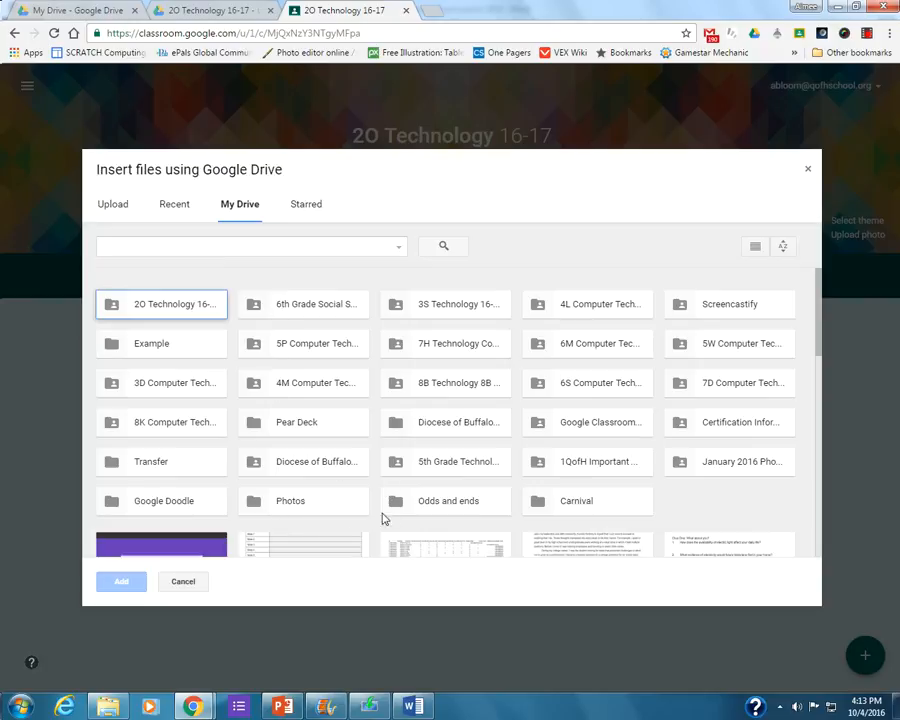
pyautogui.doubleClick(613, 462)
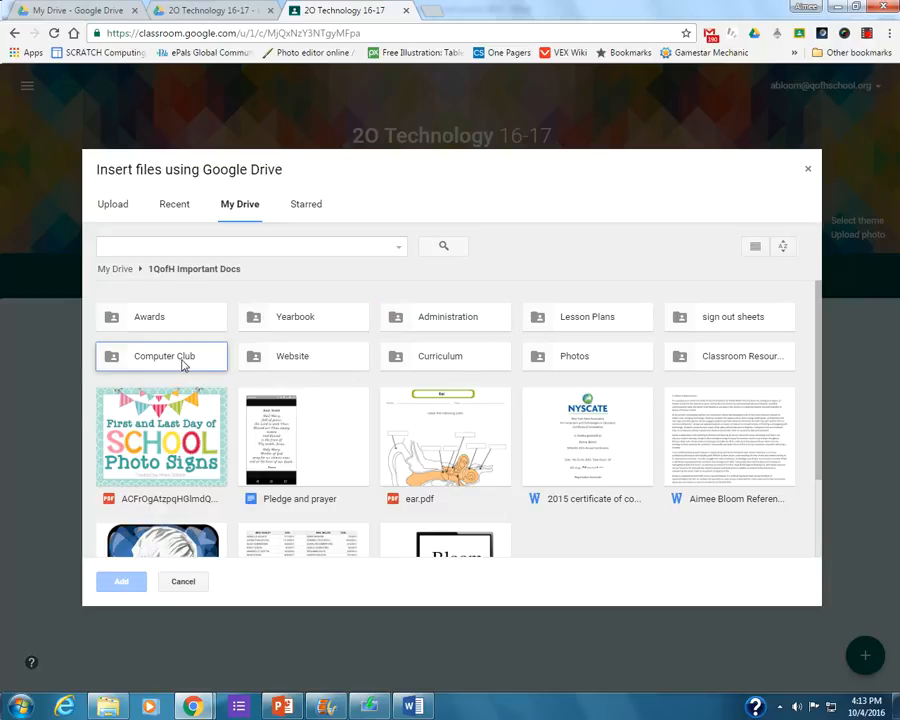
pyautogui.doubleClick(418, 358)
pyautogui.doubleClick(290, 368)
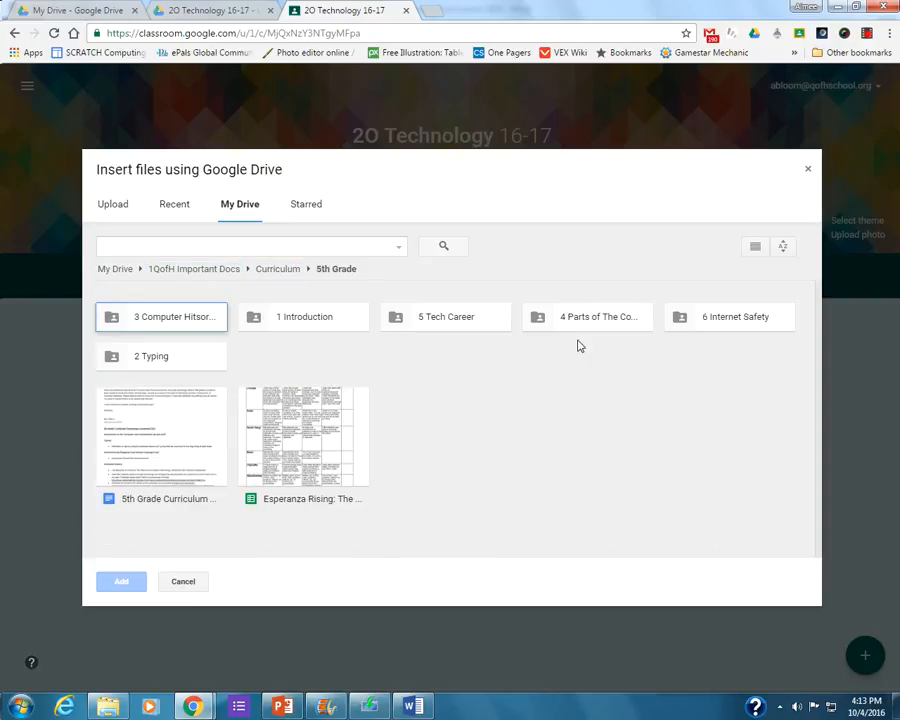
pyautogui.doubleClick(160, 323)
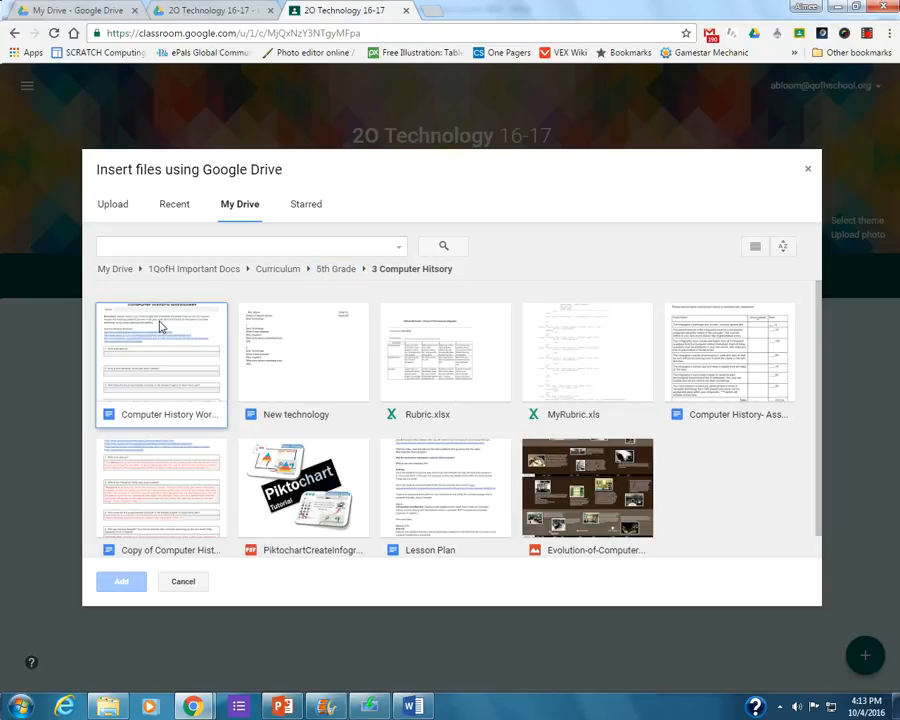
pyautogui.click(160, 324)
pyautogui.click(133, 581)
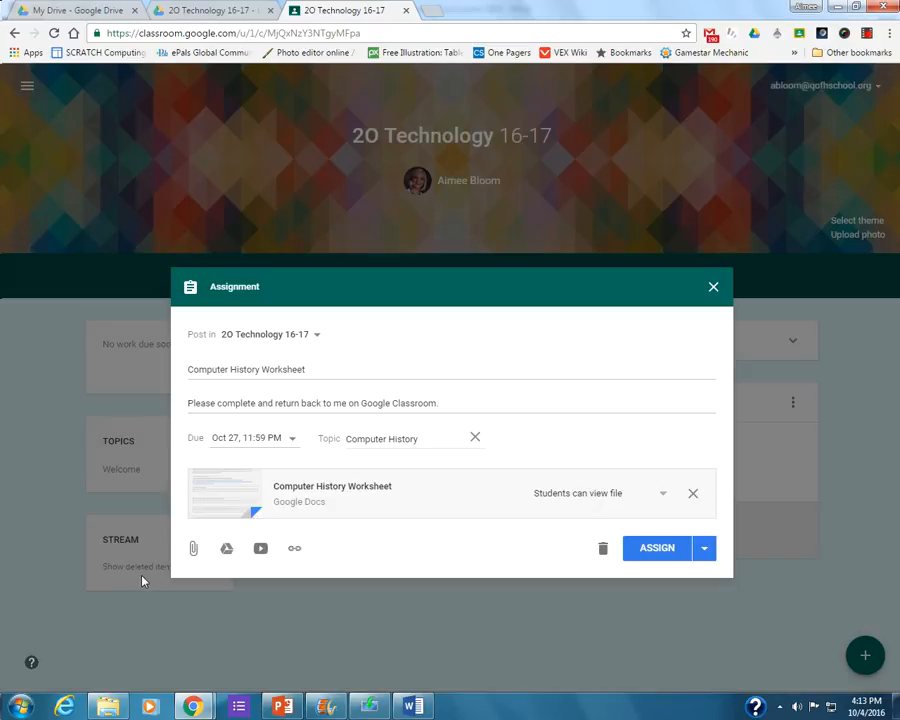
# Set the attached worksheet to "Make a copy for each student" and assign the work to the class.
pyautogui.click(566, 505)
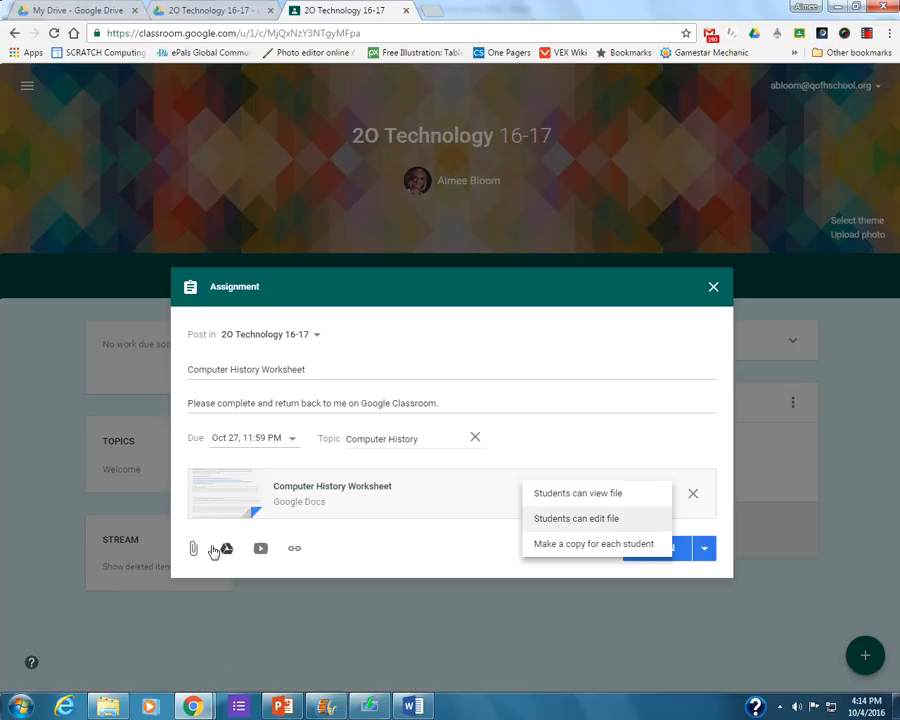
pyautogui.click(559, 553)
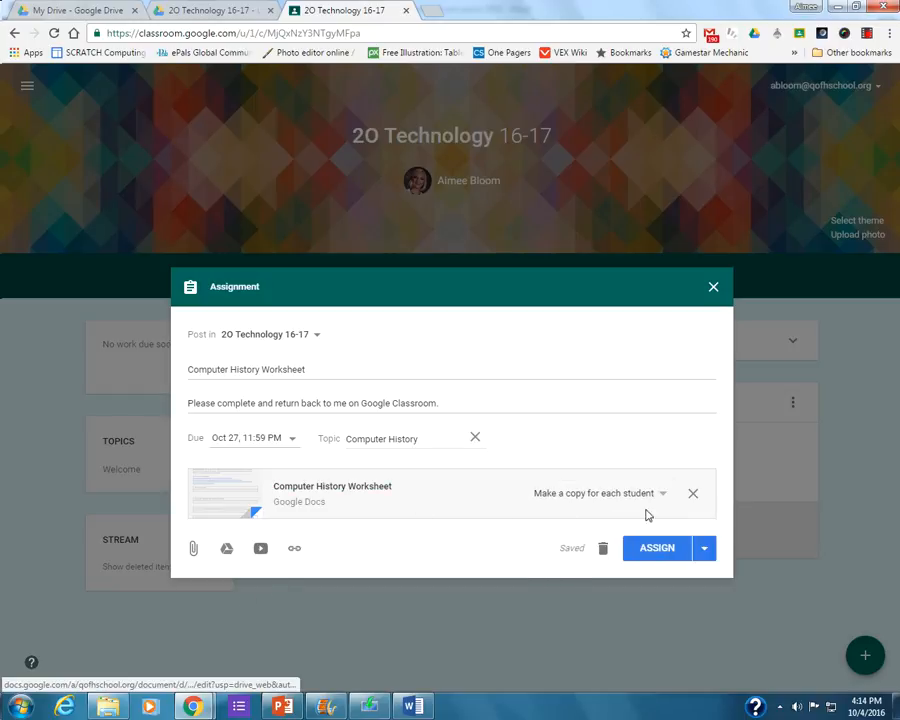
pyautogui.click(659, 550)
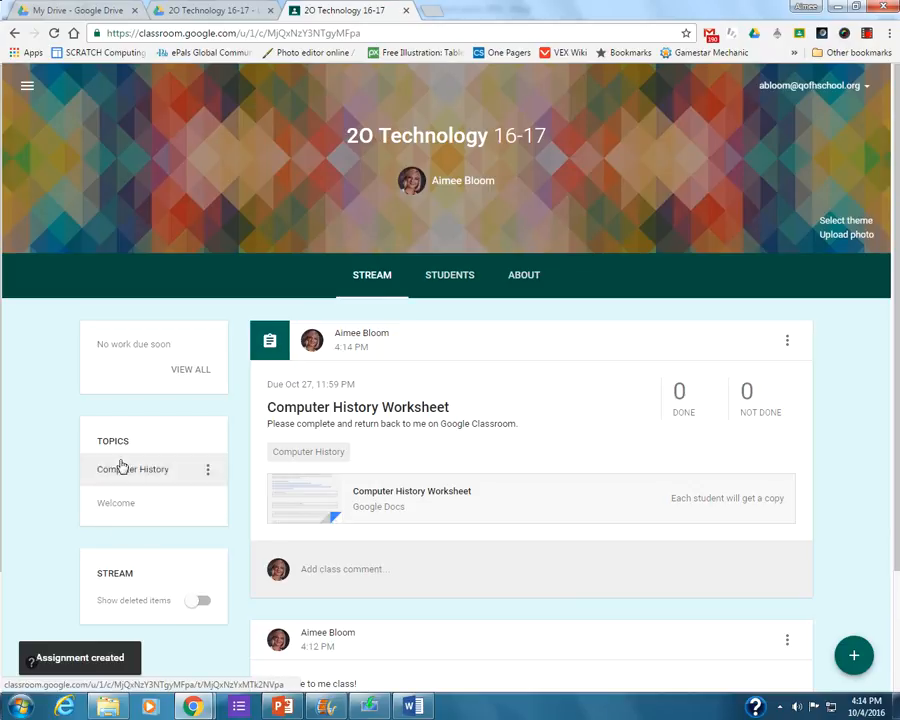
# View the posts filed under the Welcome topic and the Computer History topic, returning to the class stream after each.
pyautogui.click(108, 505)
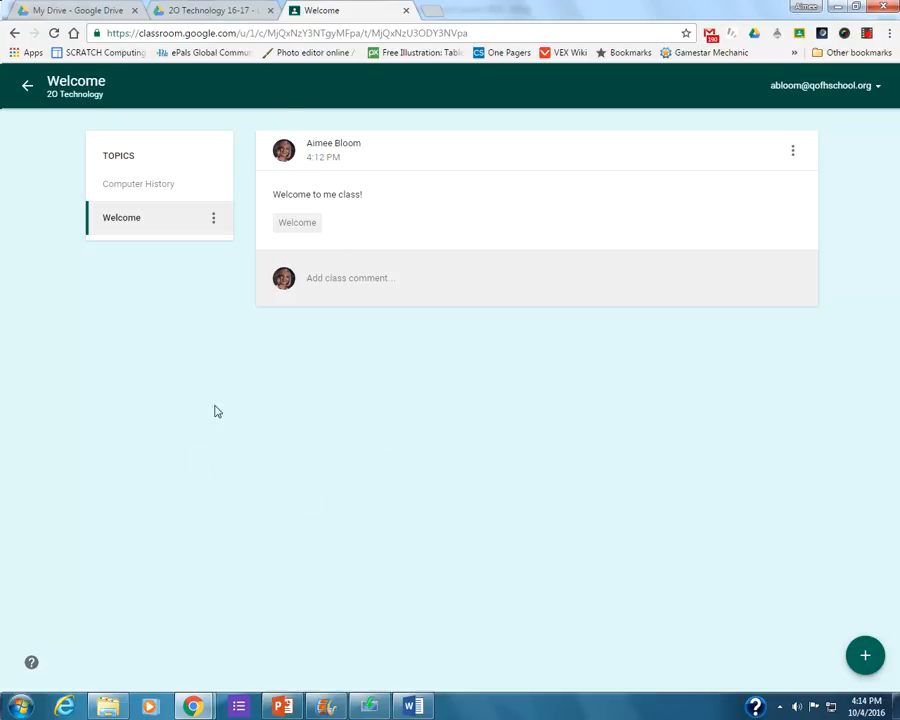
pyautogui.click(25, 88)
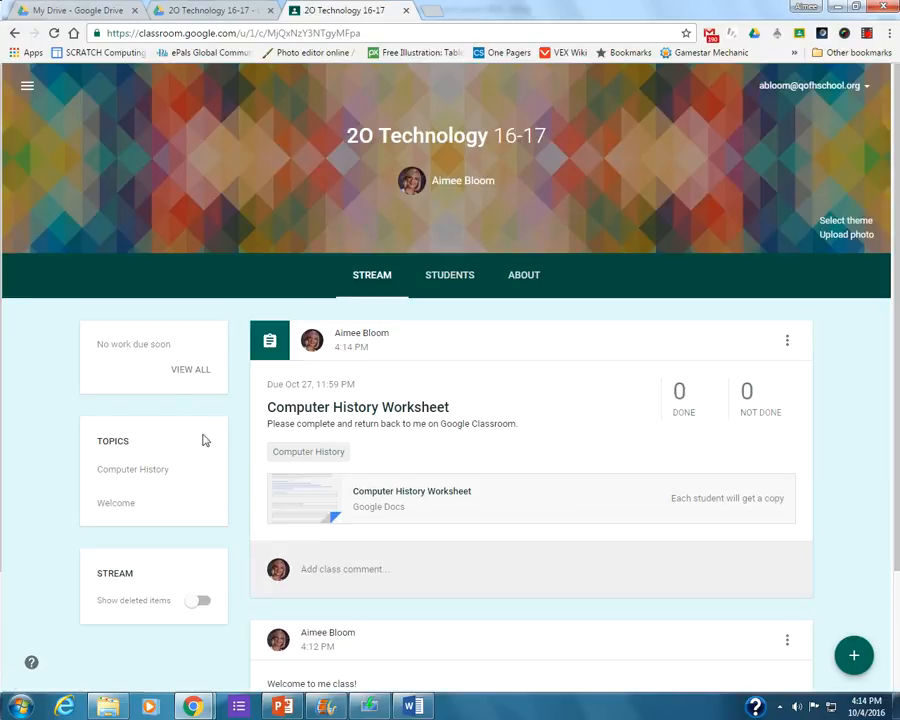
pyautogui.click(125, 470)
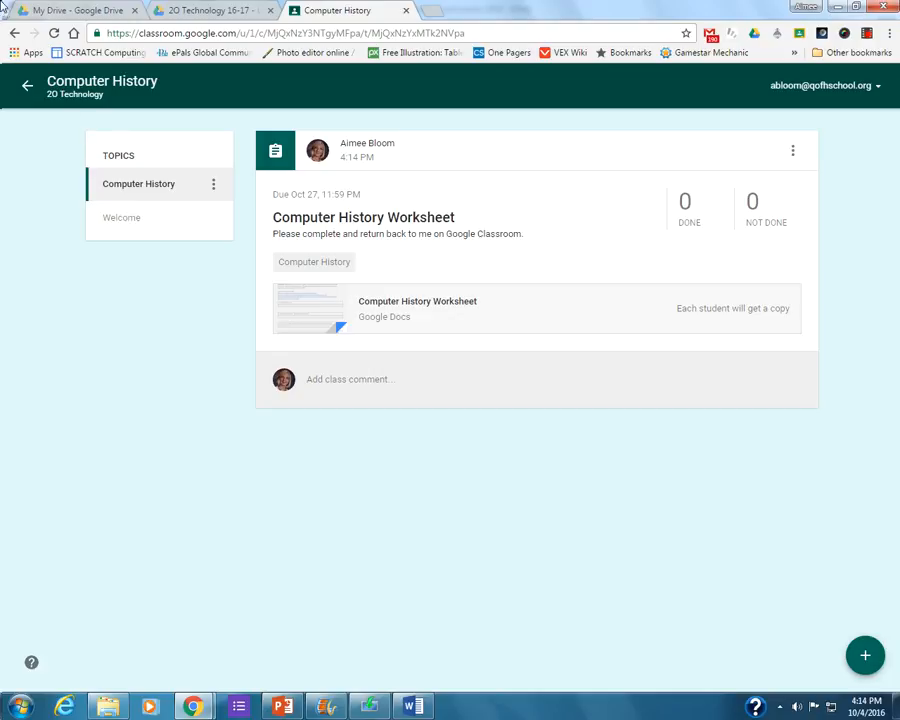
pyautogui.click(22, 90)
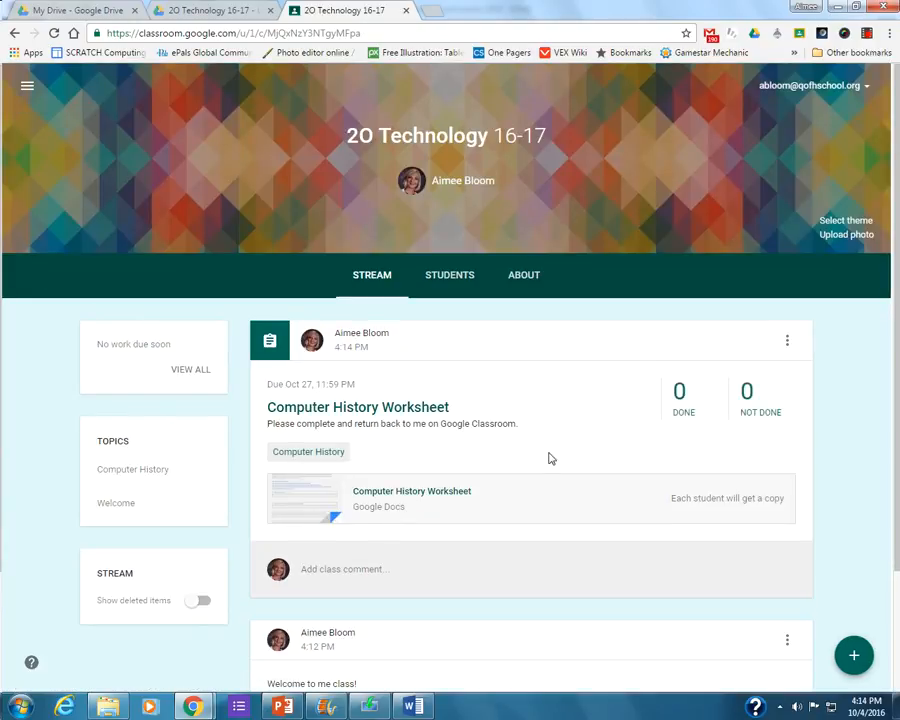
# Open the Computer History Worksheet attached to the posted assignment to view it, and close the document.
pyautogui.scroll(-1, 548, 458)
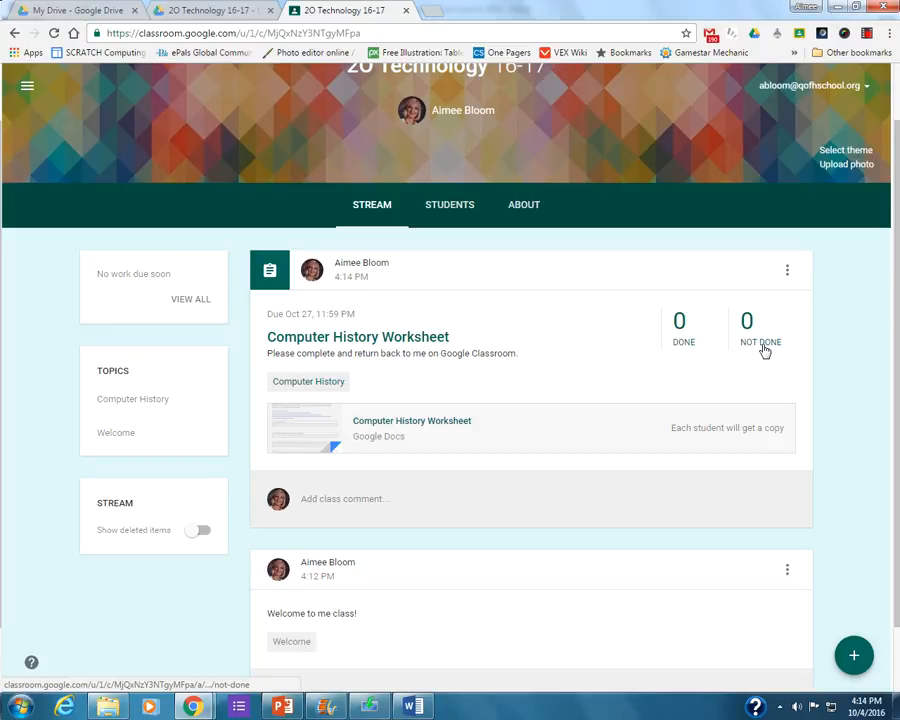
pyautogui.click(379, 430)
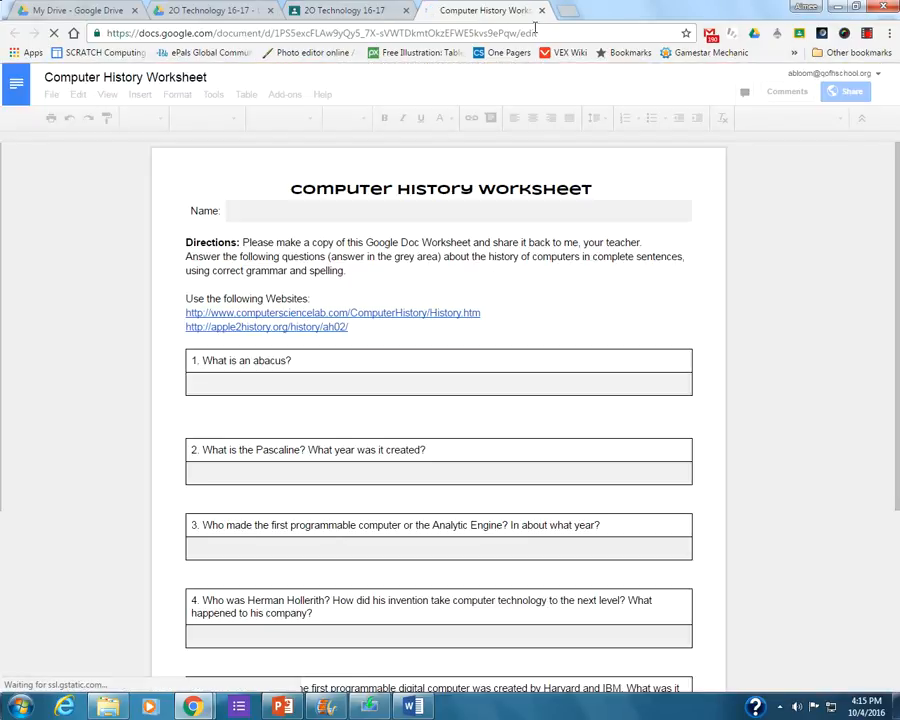
pyautogui.click(541, 10)
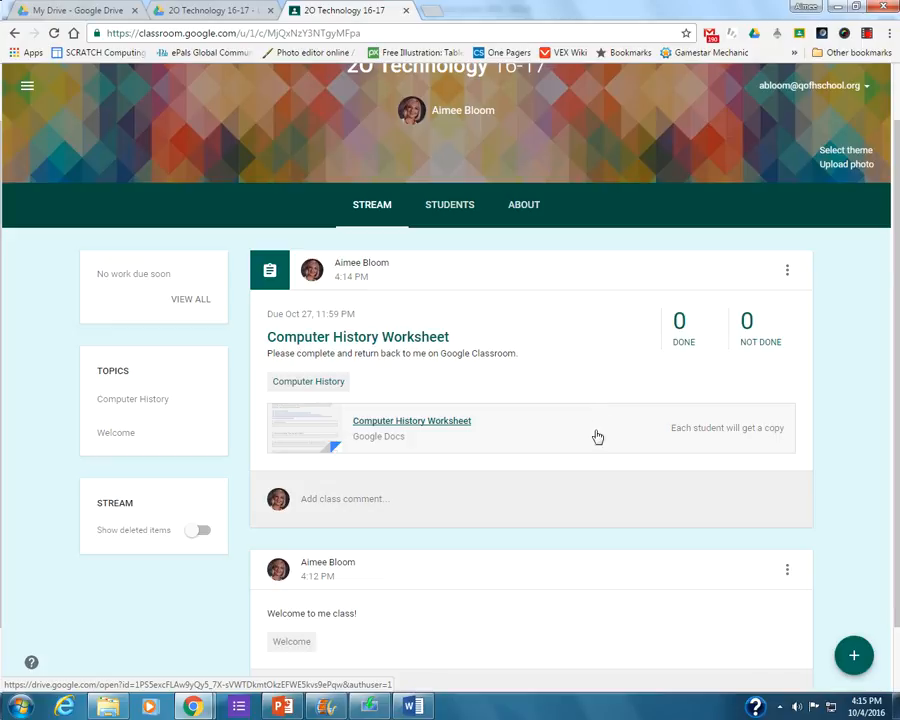
# Create a new question for the class titled "October Monthly Message".
pyautogui.moveTo(854, 658)
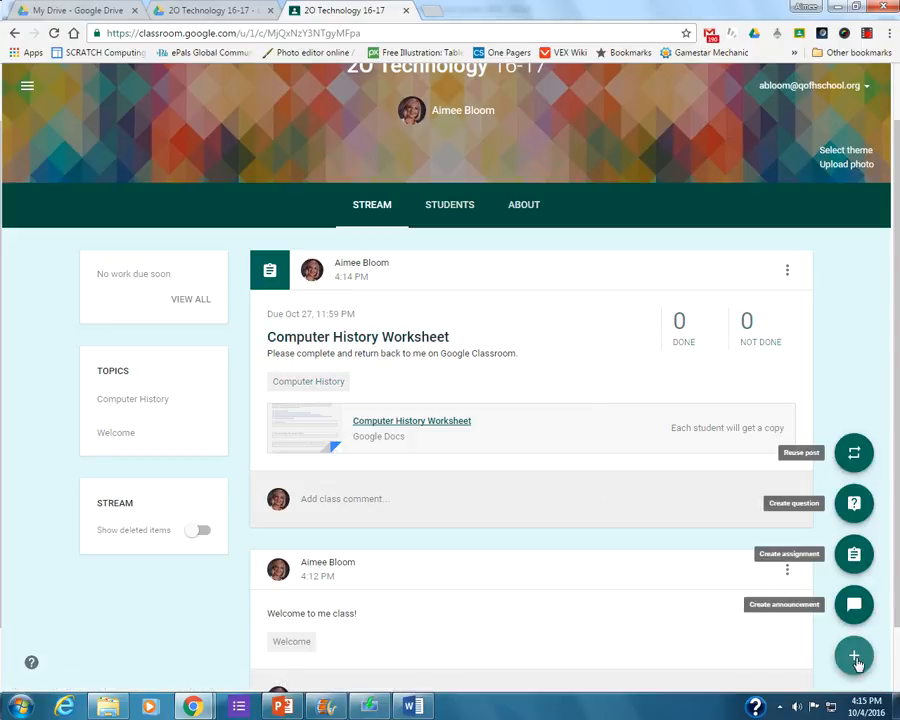
pyautogui.click(854, 503)
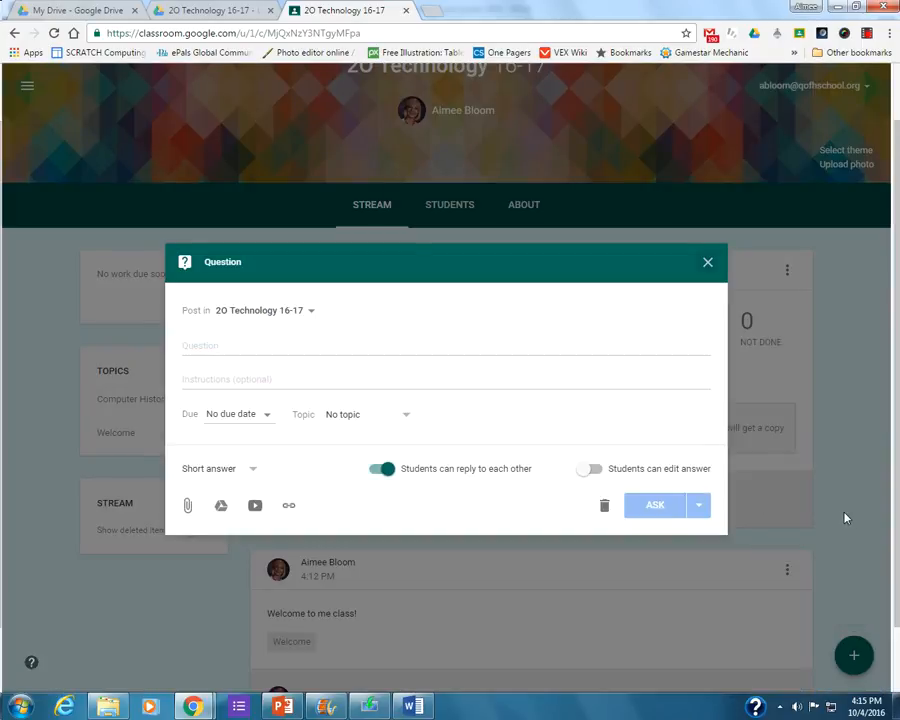
pyautogui.click(237, 345)
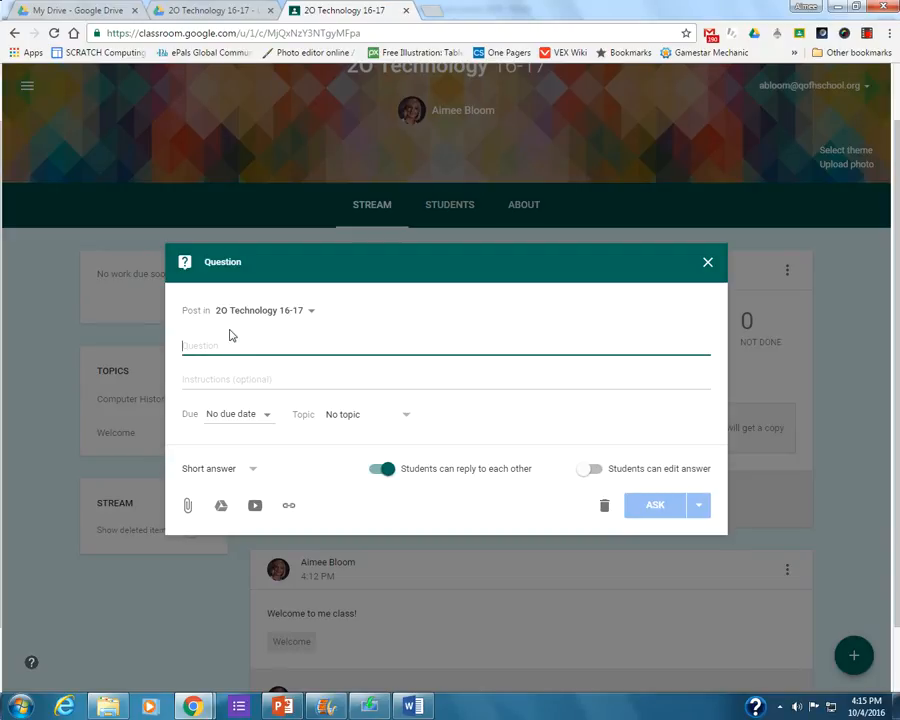
pyautogui.write('October Monthly Message')
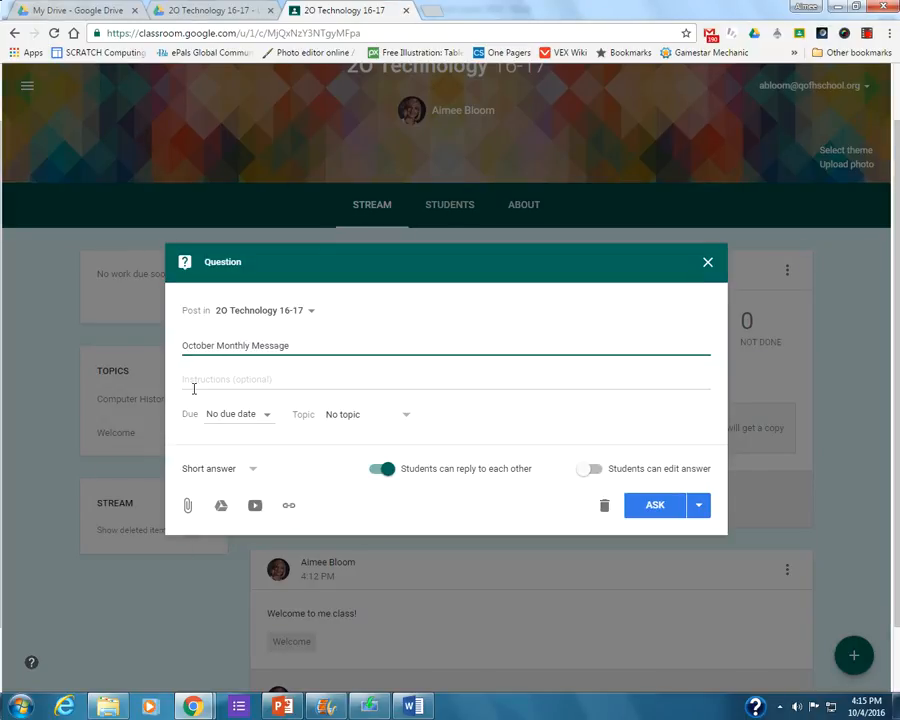
# Add the question instructions "Tell me one interesting fact about yourself. Then reply to a peer in class.".
pyautogui.click(200, 380)
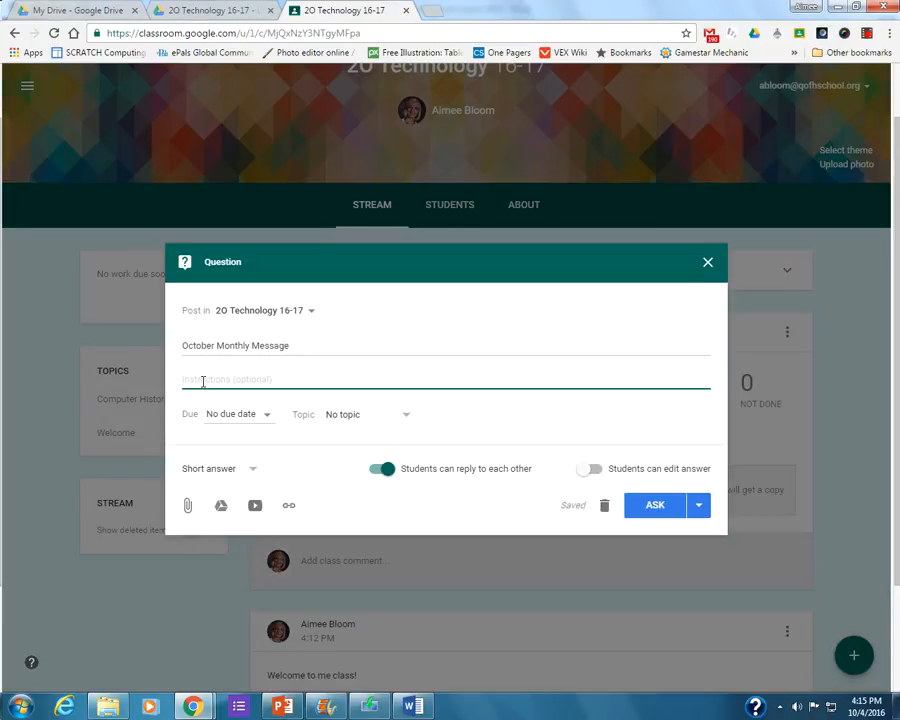
pyautogui.write('Tell me one intereste')
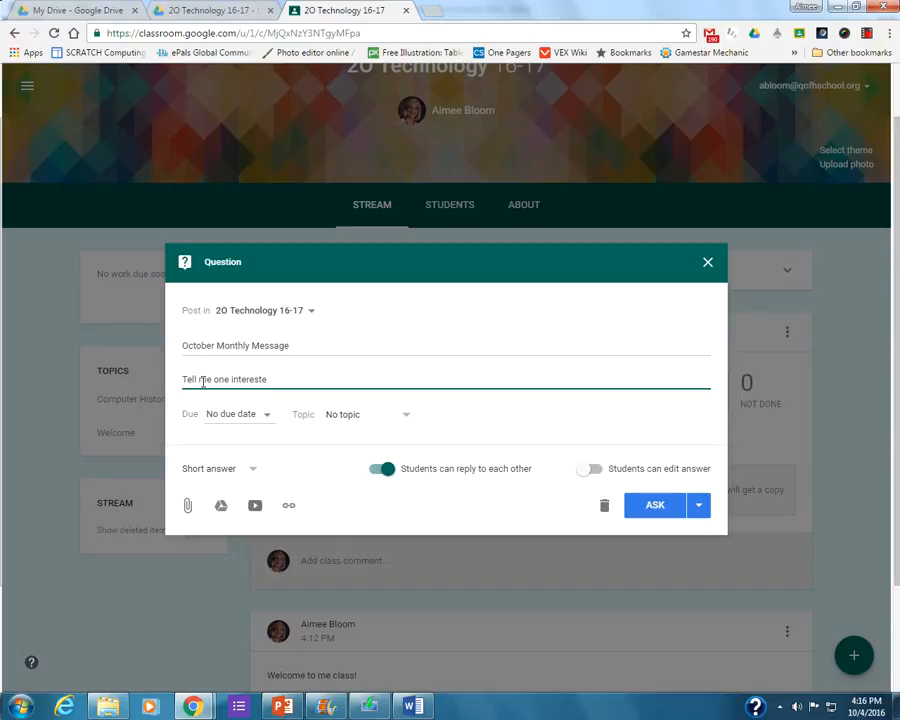
pyautogui.write('ng fact about yourself. Then reply to a peer in class.')
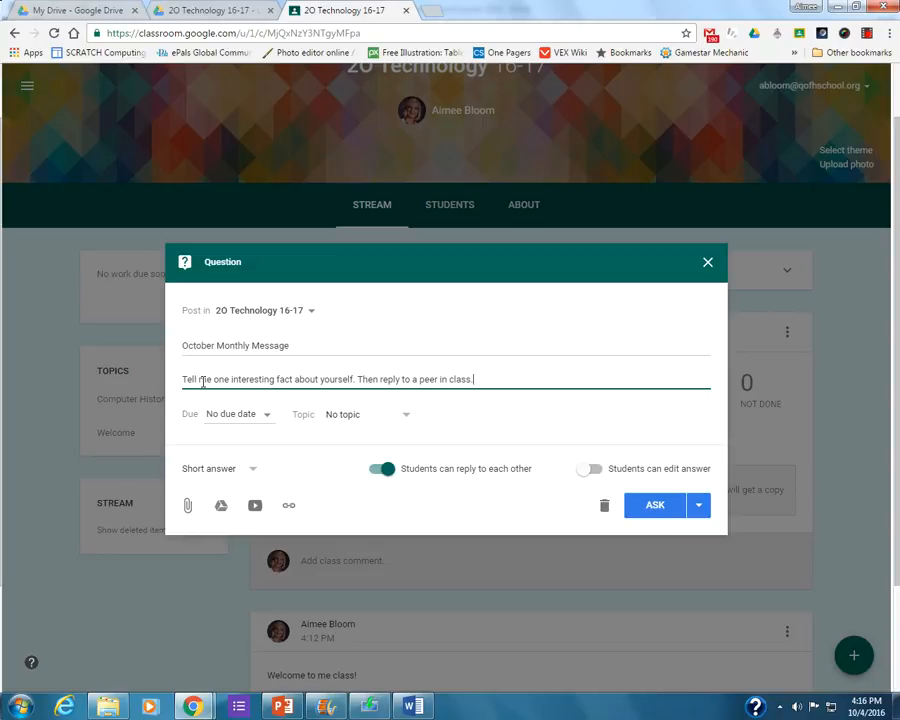
# Set the question's due date to Oct 31, 2016 at 11:59 PM.
pyautogui.click(224, 414)
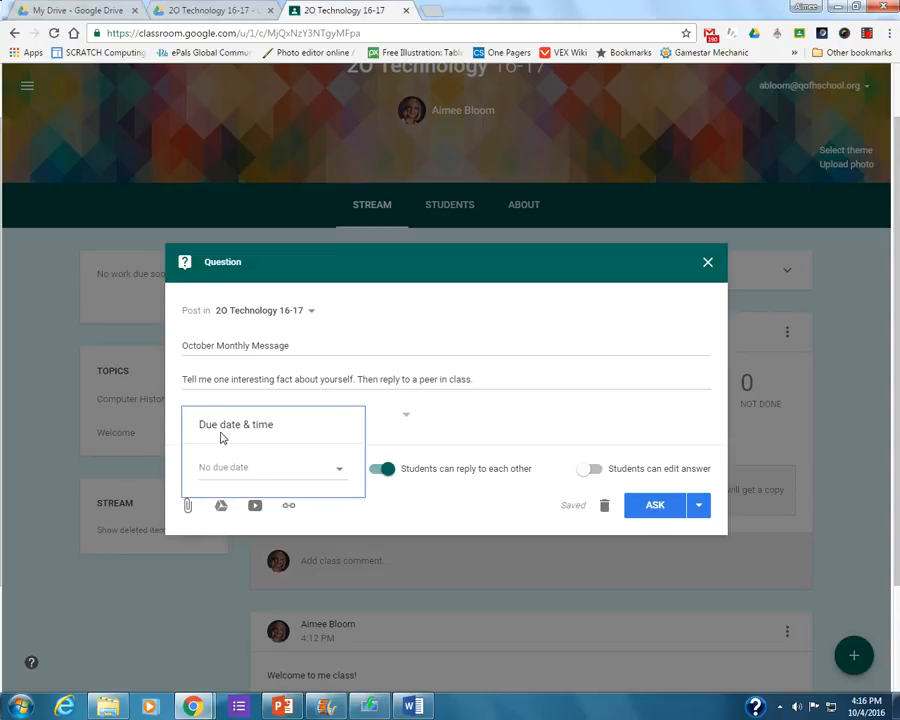
pyautogui.click(218, 467)
pyautogui.click(242, 645)
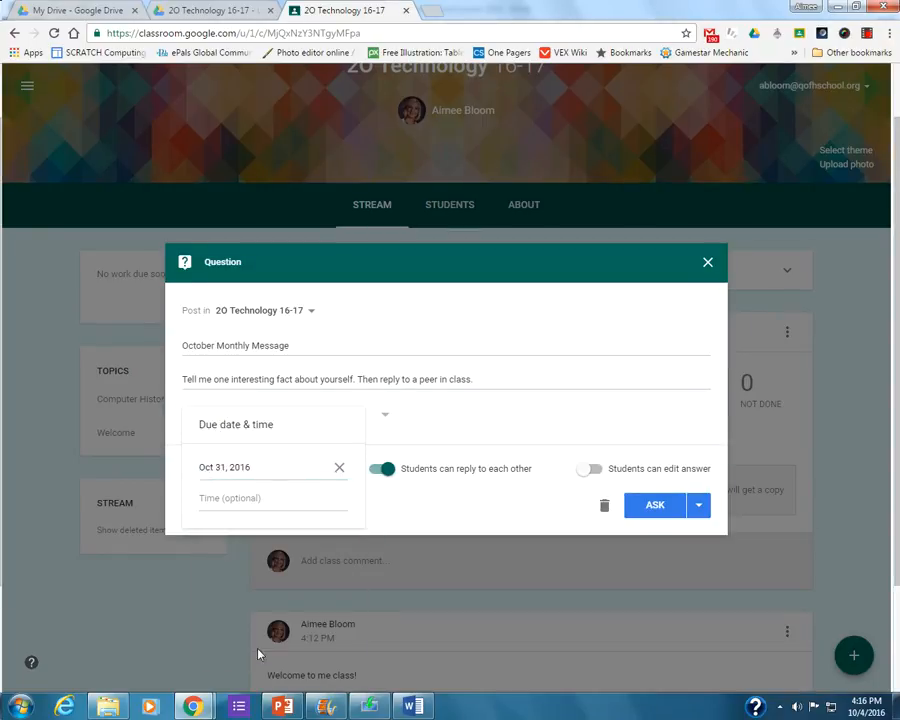
pyautogui.click(281, 499)
pyautogui.click(406, 511)
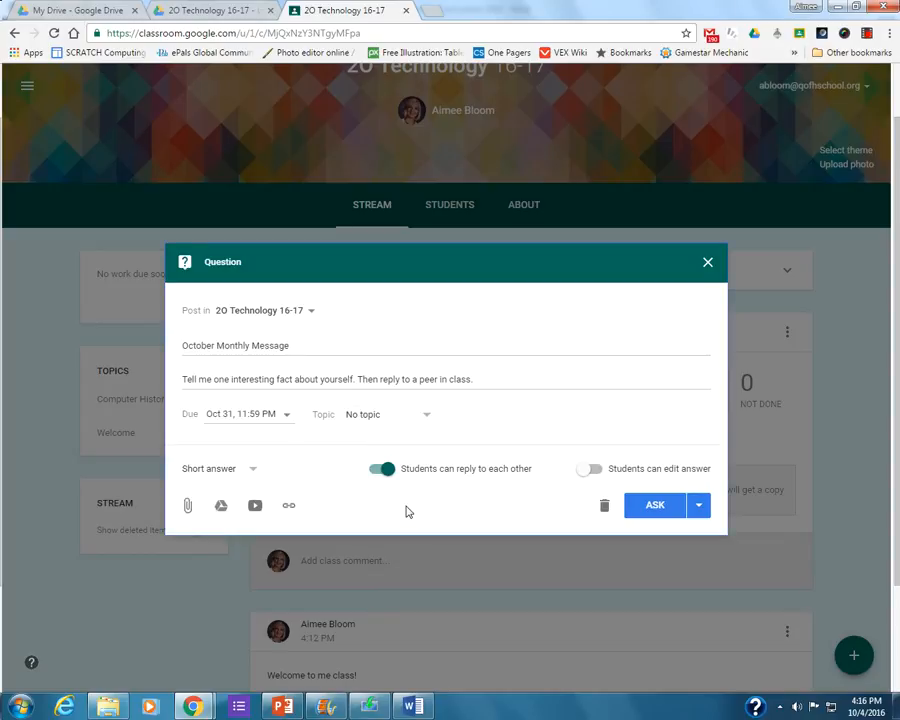
# Create a new topic named "Message Board" for the October Monthly Message question.
pyautogui.click(394, 420)
pyautogui.click(386, 442)
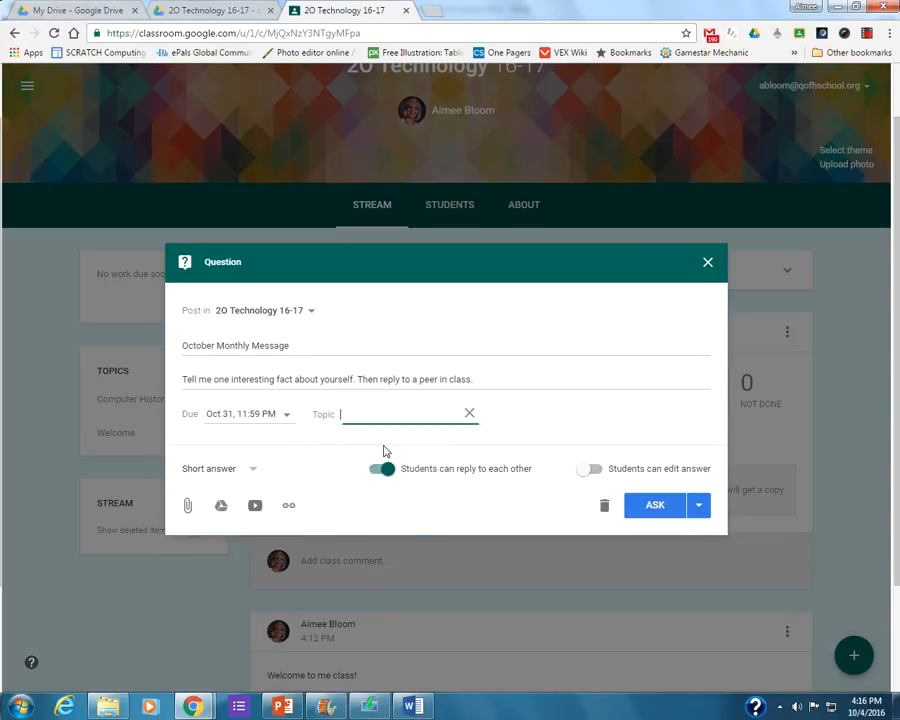
pyautogui.write('Messga')
pyautogui.write('e')
pyautogui.press('BackSpace')
pyautogui.press('BackSpace')
pyautogui.press('BackSpace')
pyautogui.press('BackSpace')
pyautogui.write('age Board')
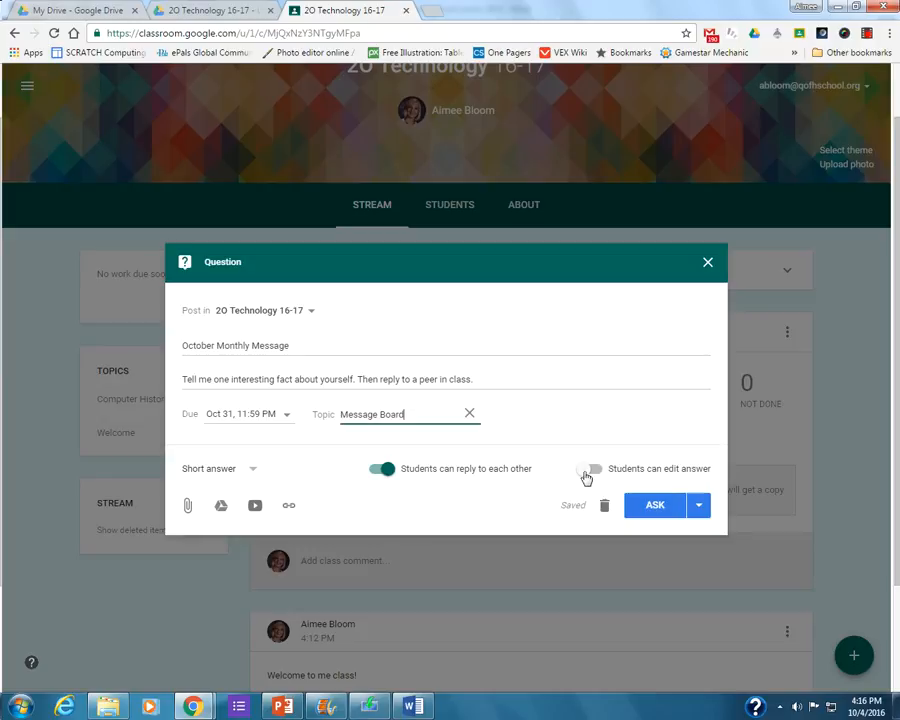
# Allow students to edit their answers and post the question to the class.
pyautogui.click(588, 470)
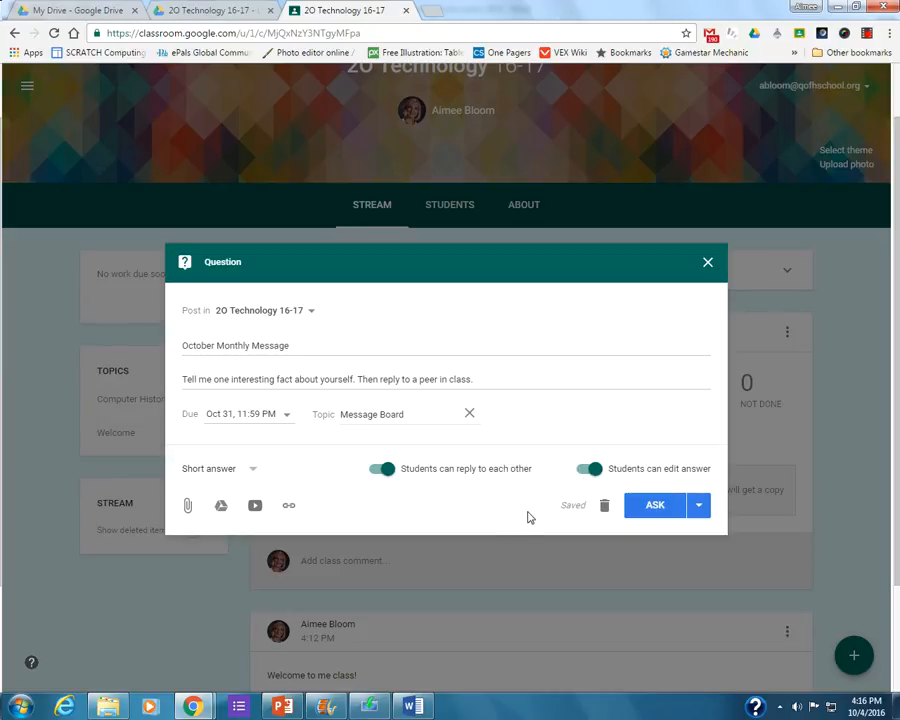
pyautogui.click(649, 510)
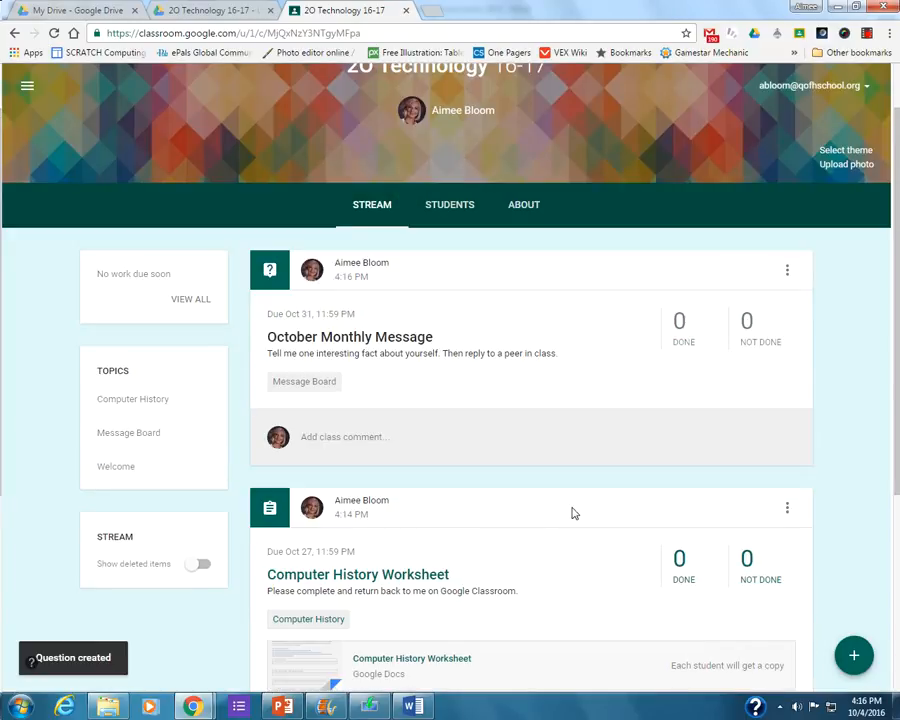
pyautogui.scroll(-3, 400, 610)
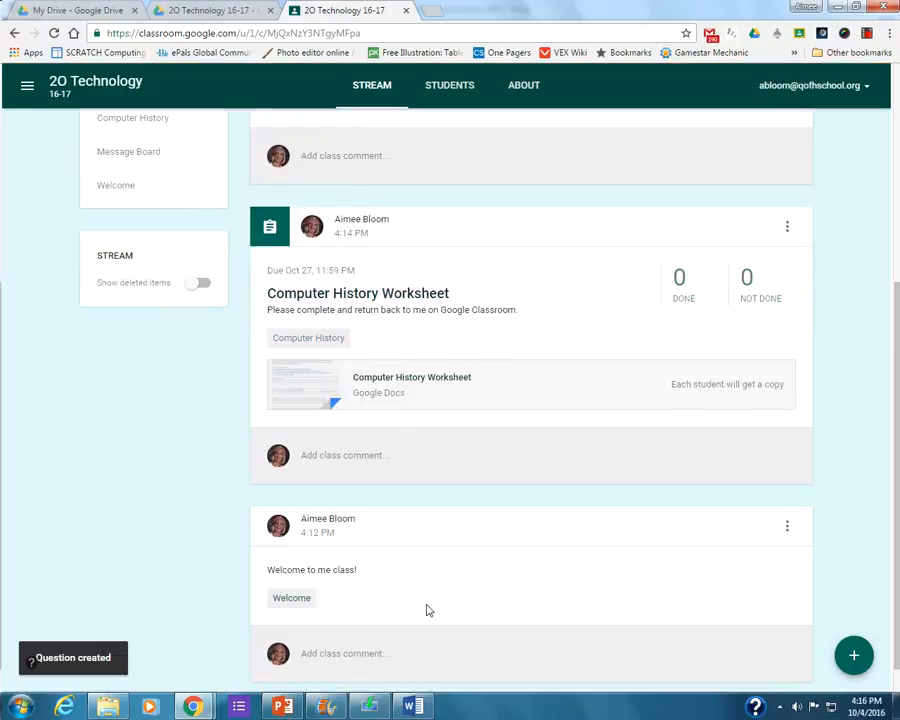
pyautogui.scroll(-1, 358, 604)
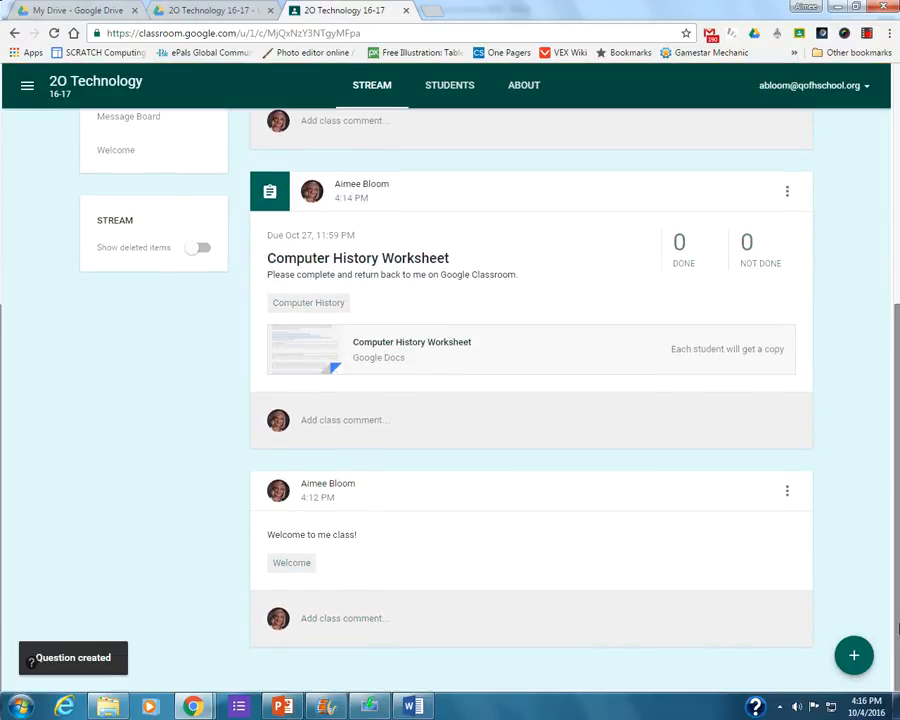
pyautogui.moveTo(858, 659)
pyautogui.scroll(1, 844, 466)
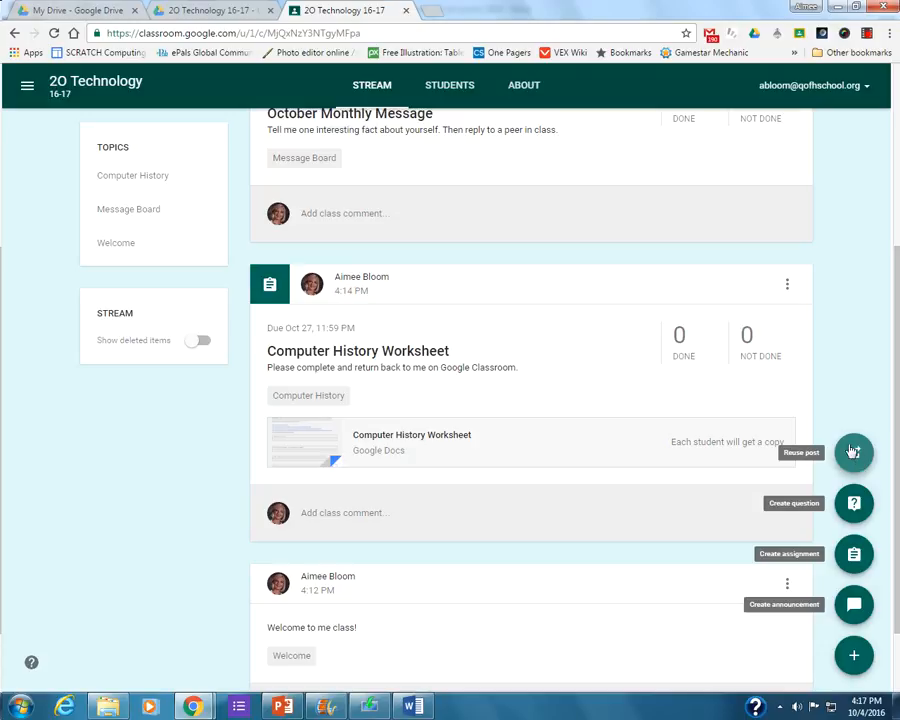
pyautogui.scroll(3, 866, 241)
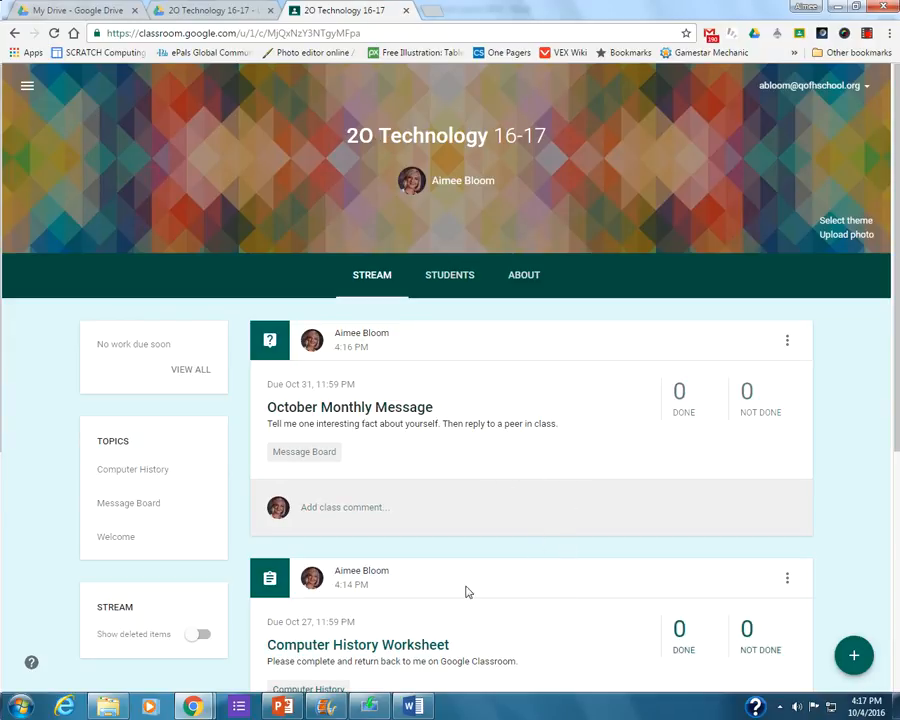
# Create an announcement reading "Computer Club is now accepting application!" and correct the misspelled word "Computer".
pyautogui.scroll(-2, 497, 617)
pyautogui.moveTo(850, 653)
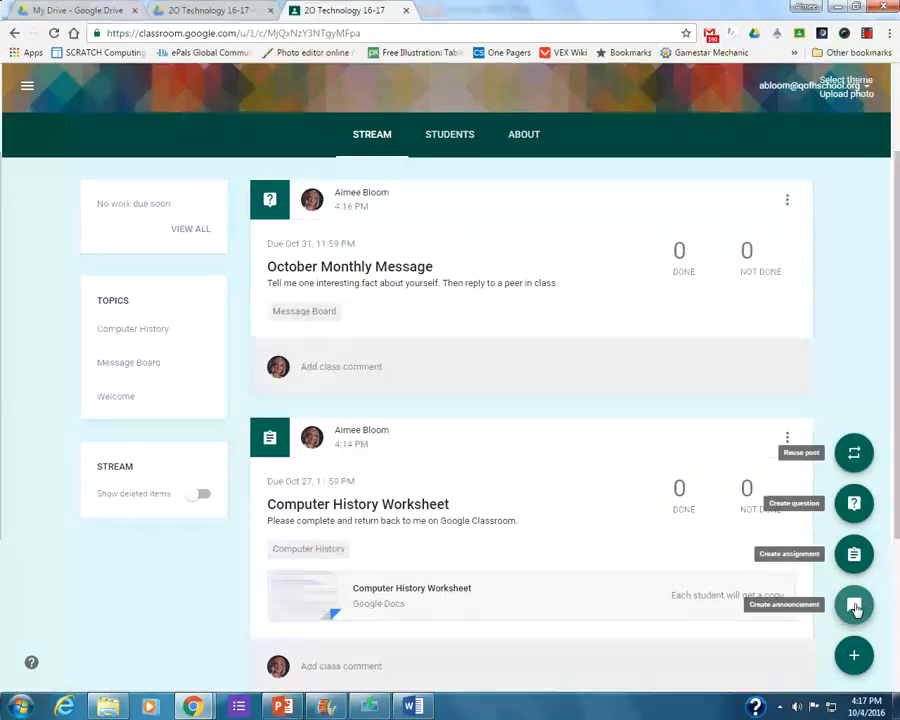
pyautogui.click(854, 604)
pyautogui.click(229, 388)
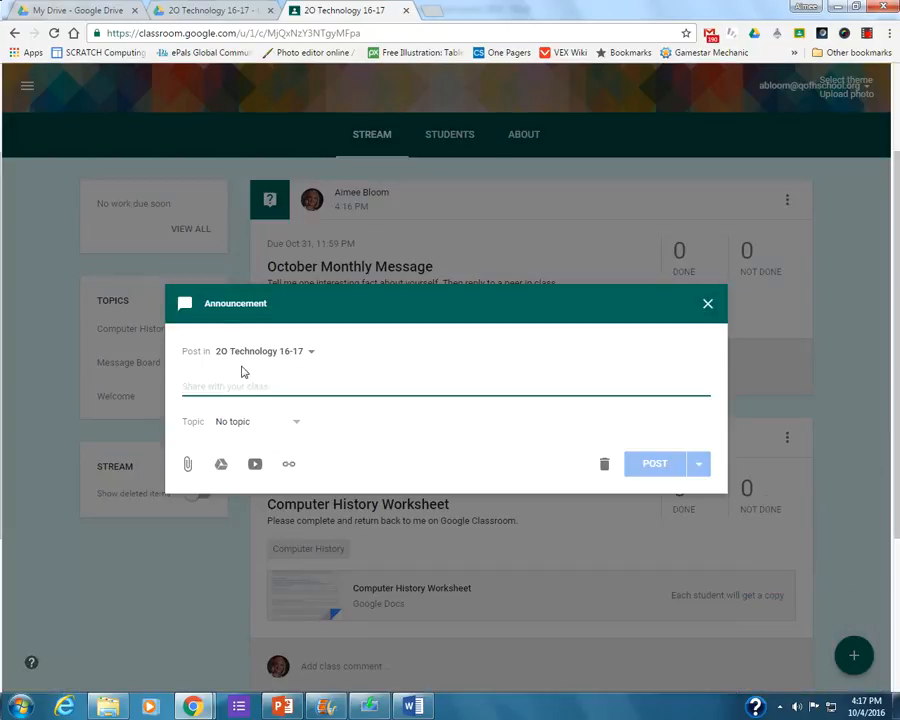
pyautogui.write('Comu')
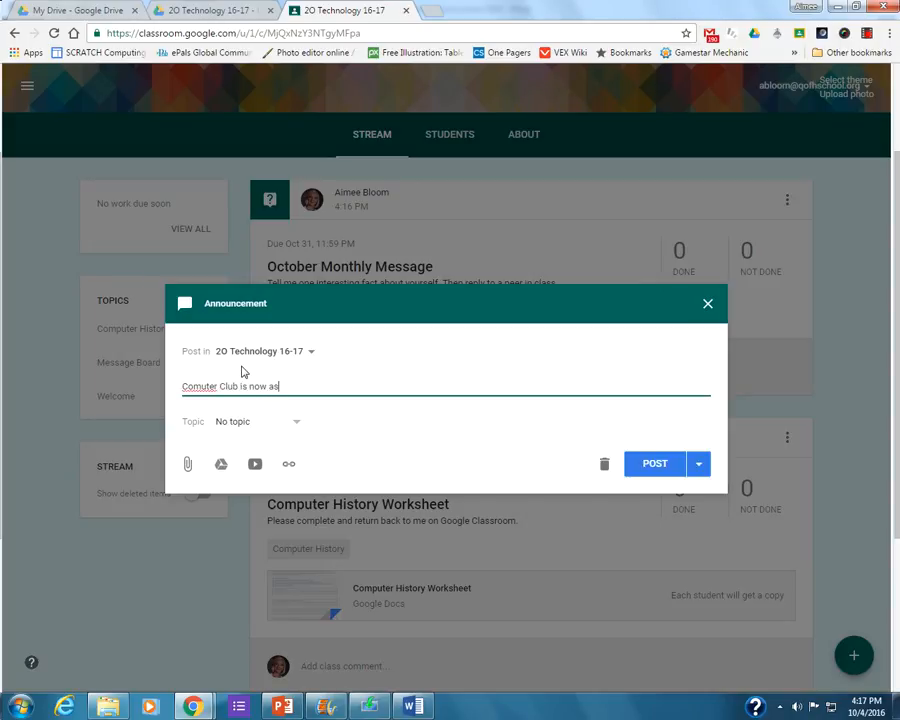
pyautogui.write('ter Club is now accepting application!')
pyautogui.rightClick(197, 385)
pyautogui.click(257, 396)
# Create a new topic named "Computer Club" for the announcement.
pyautogui.click(300, 423)
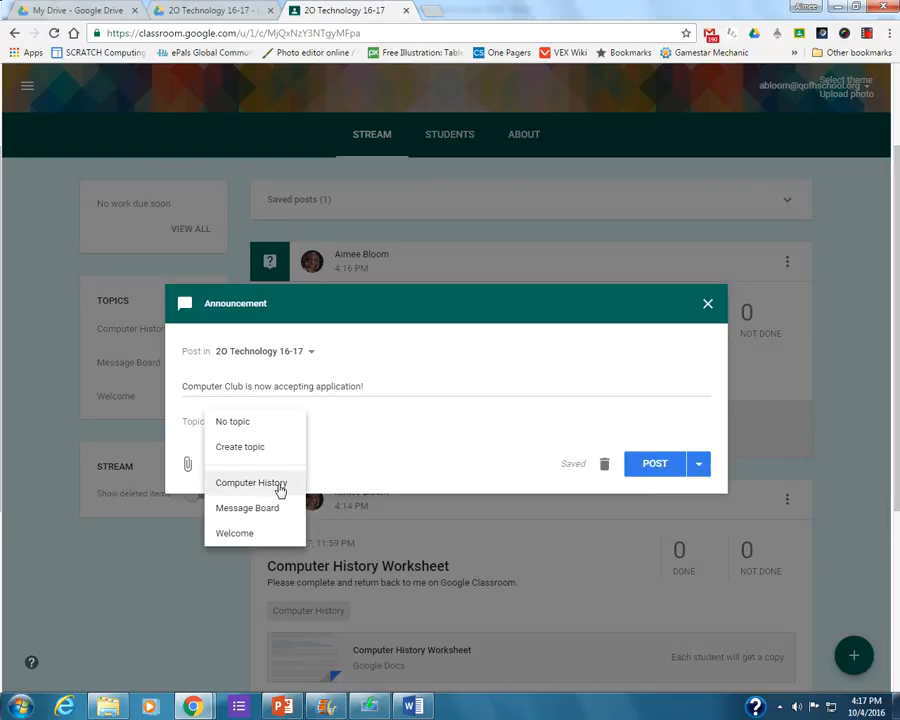
pyautogui.click(263, 443)
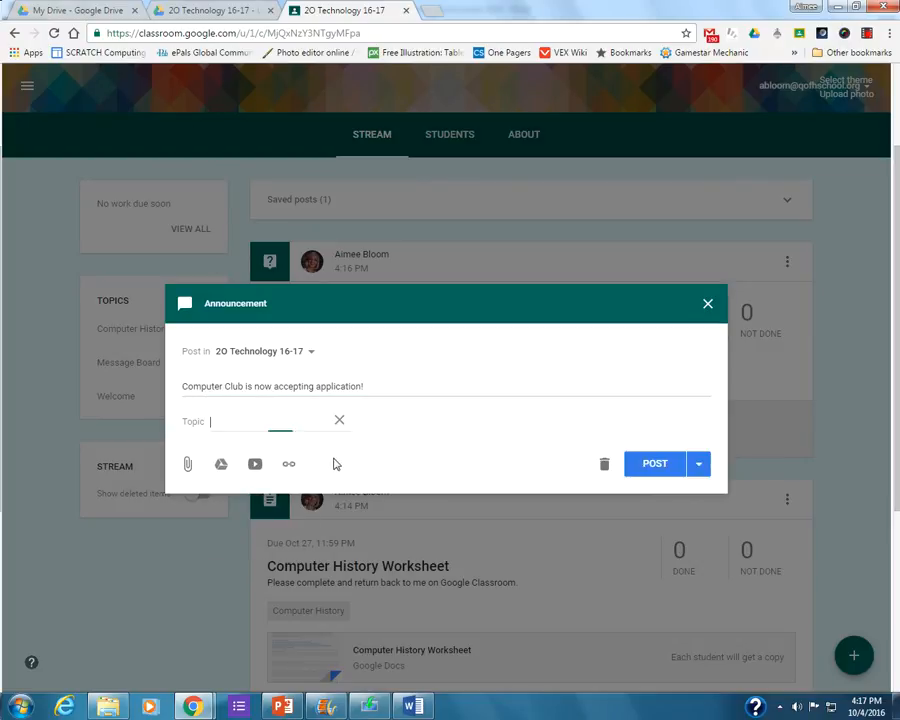
pyautogui.write('Computer Club')
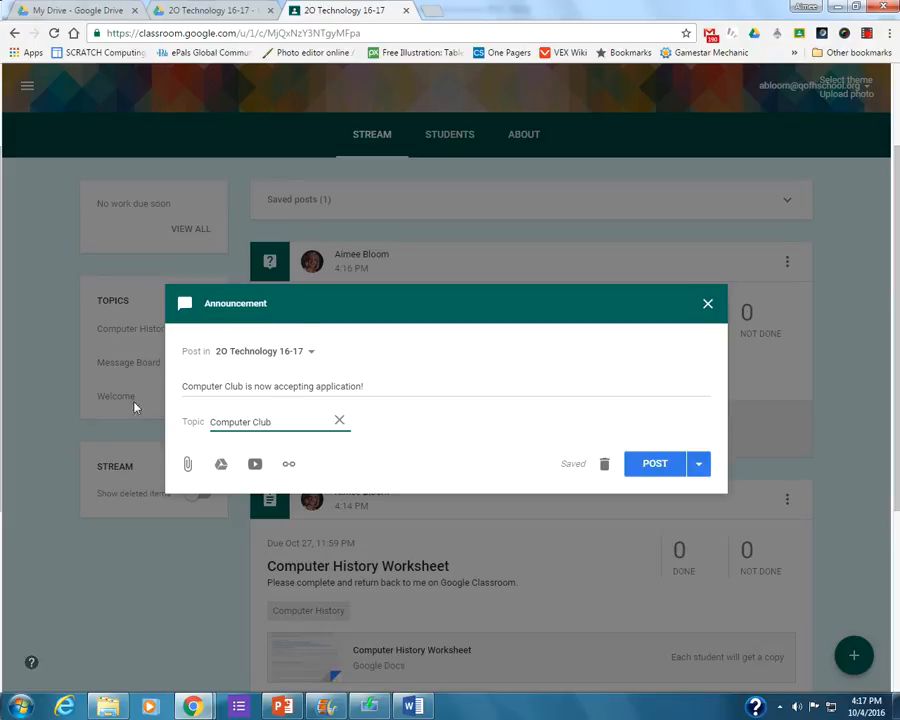
# Start attaching a file to the announcement by uploading it from the computer.
pyautogui.click(186, 466)
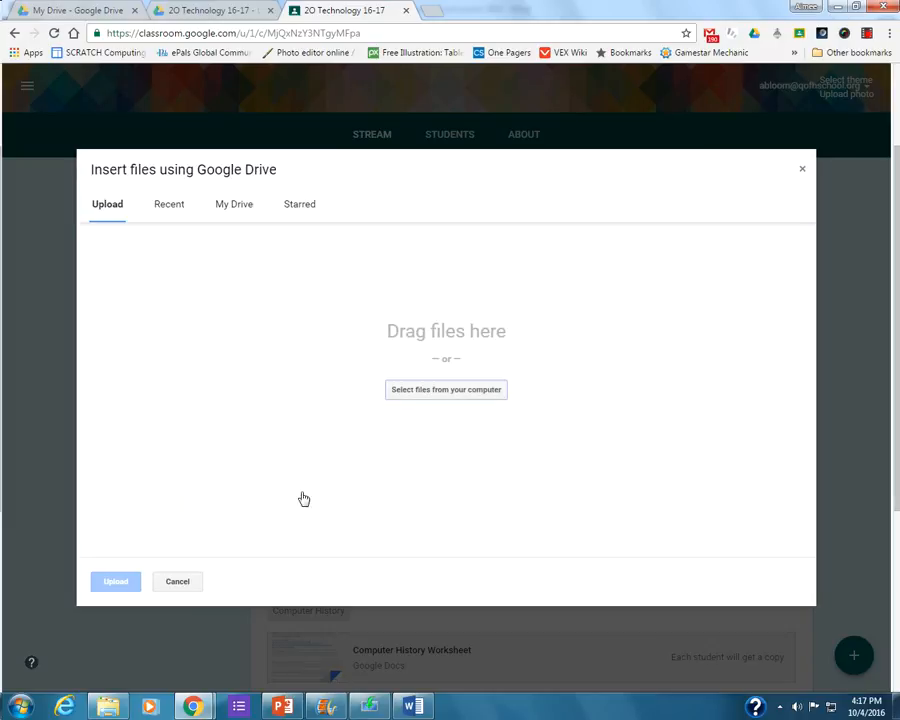
pyautogui.click(222, 215)
pyautogui.click(92, 212)
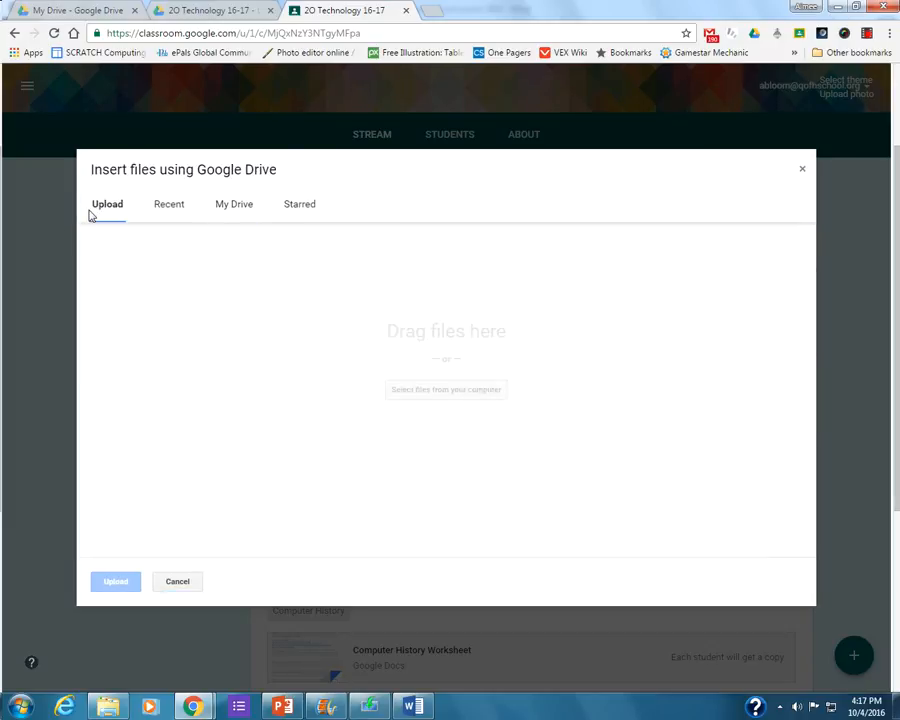
pyautogui.click(400, 389)
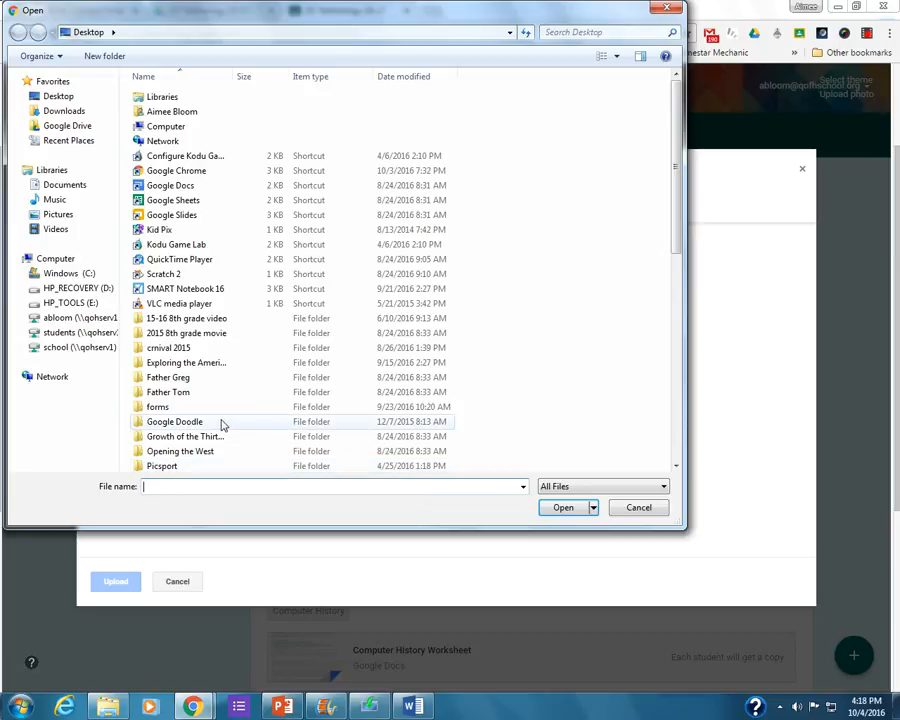
pyautogui.doubleClick(158, 407)
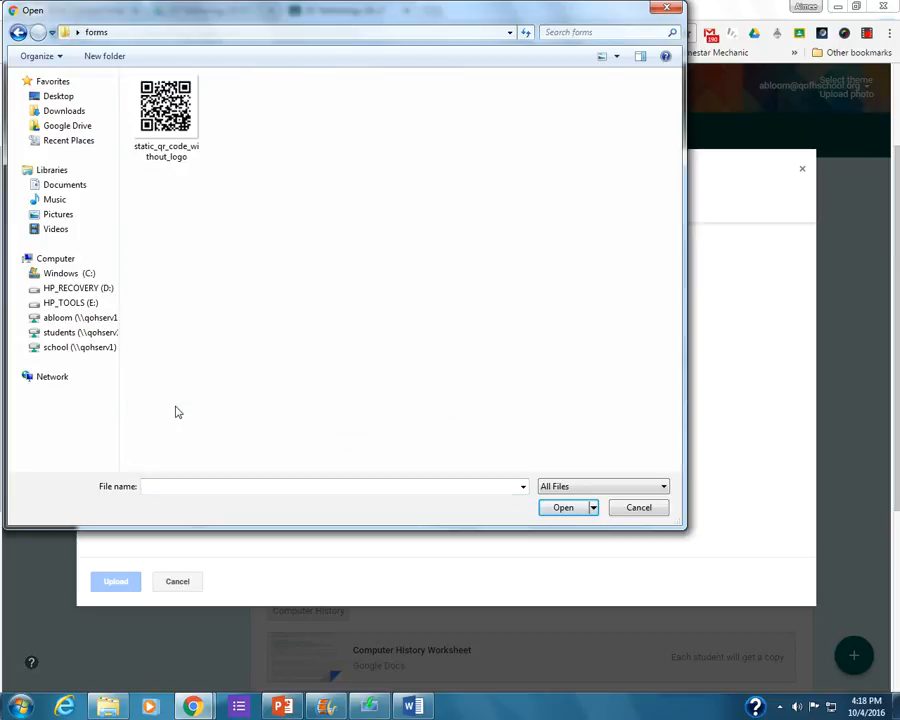
pyautogui.click(18, 31)
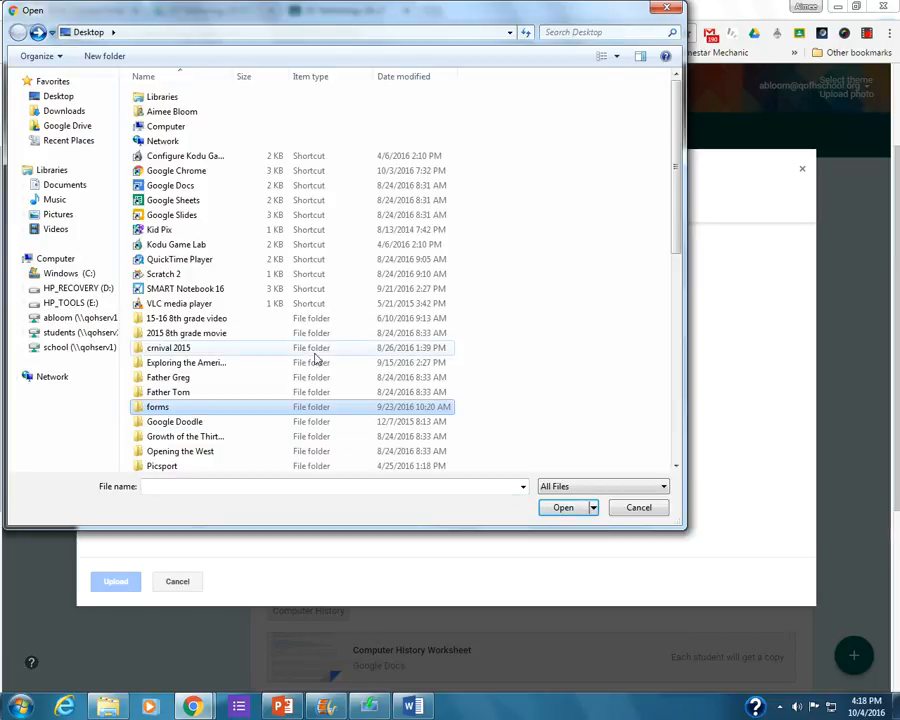
pyautogui.moveTo(677, 205); pyautogui.dragTo(677, 336)
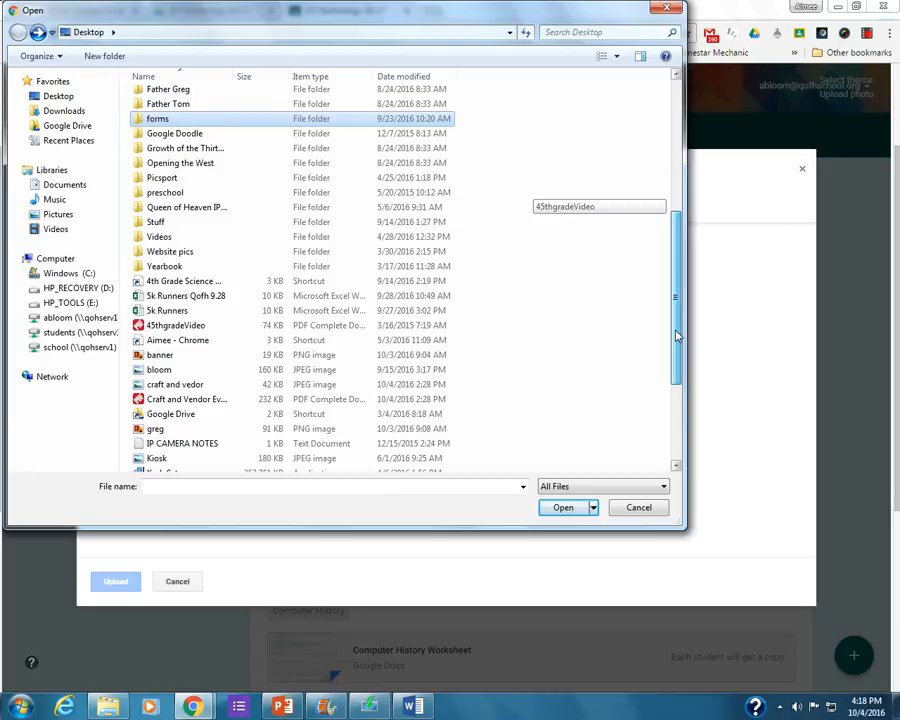
pyautogui.moveTo(676, 336); pyautogui.dragTo(675, 296)
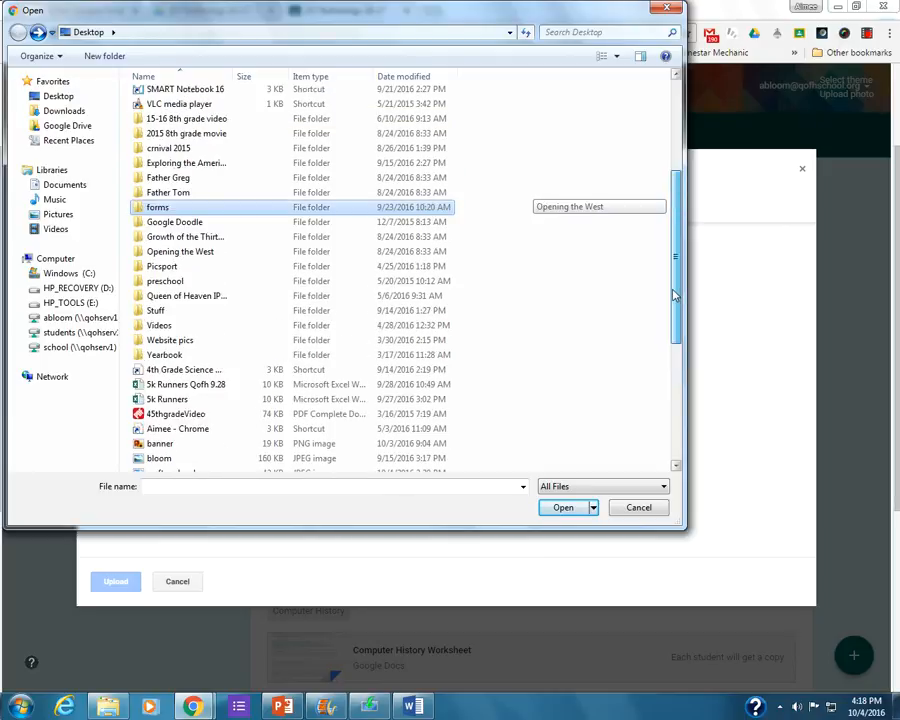
# Upload the Permission Slip document from My Documents > Queen of Heaven > Computer Club on the H: drive as the announcement's attachment.
pyautogui.click(98, 303)
pyautogui.click(88, 318)
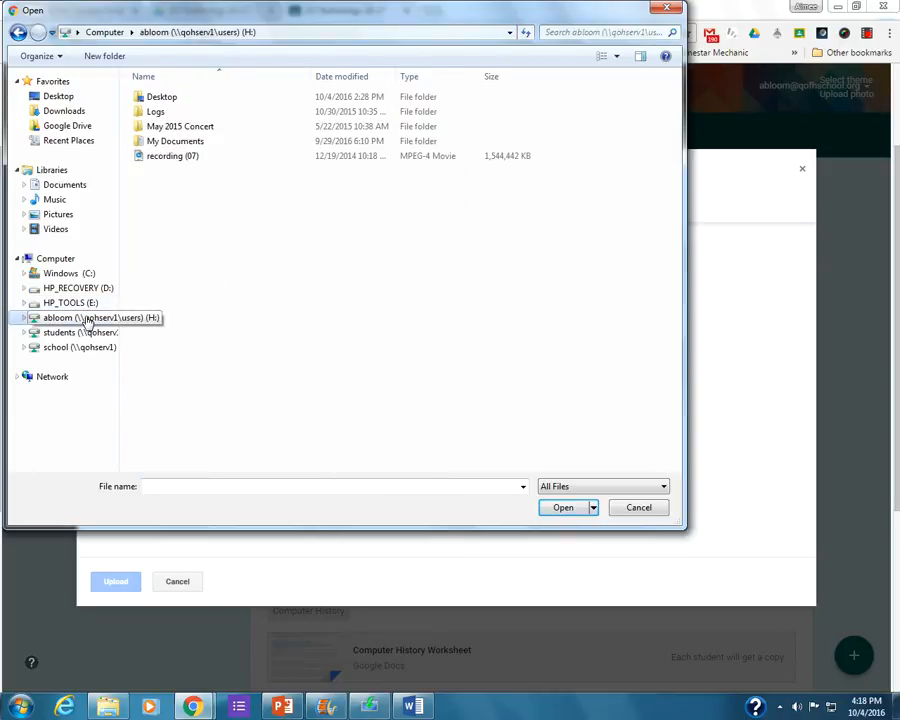
pyautogui.doubleClick(219, 143)
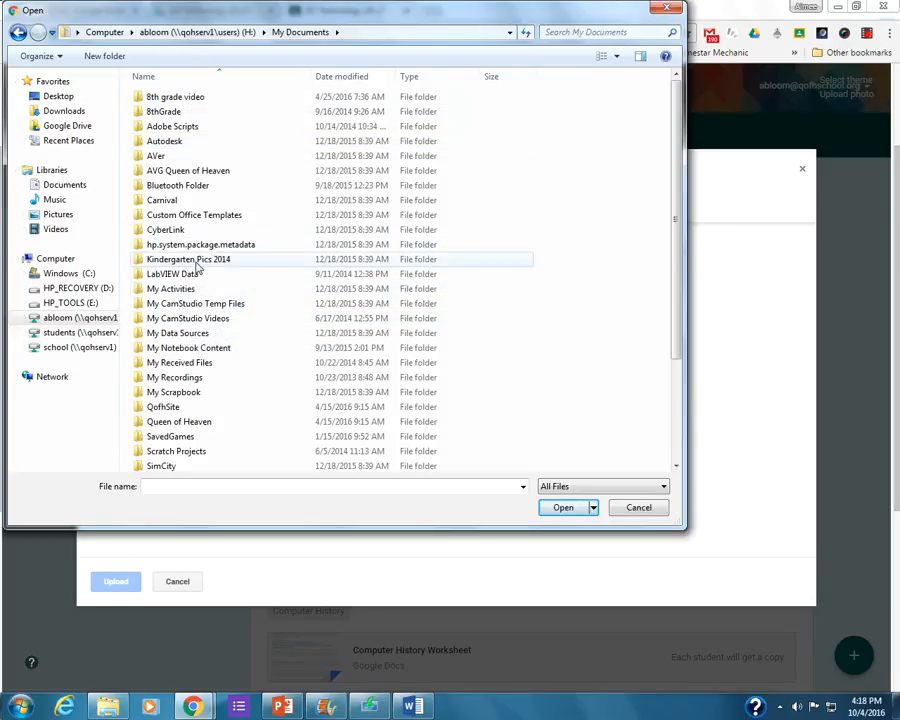
pyautogui.scroll(-3, 197, 263)
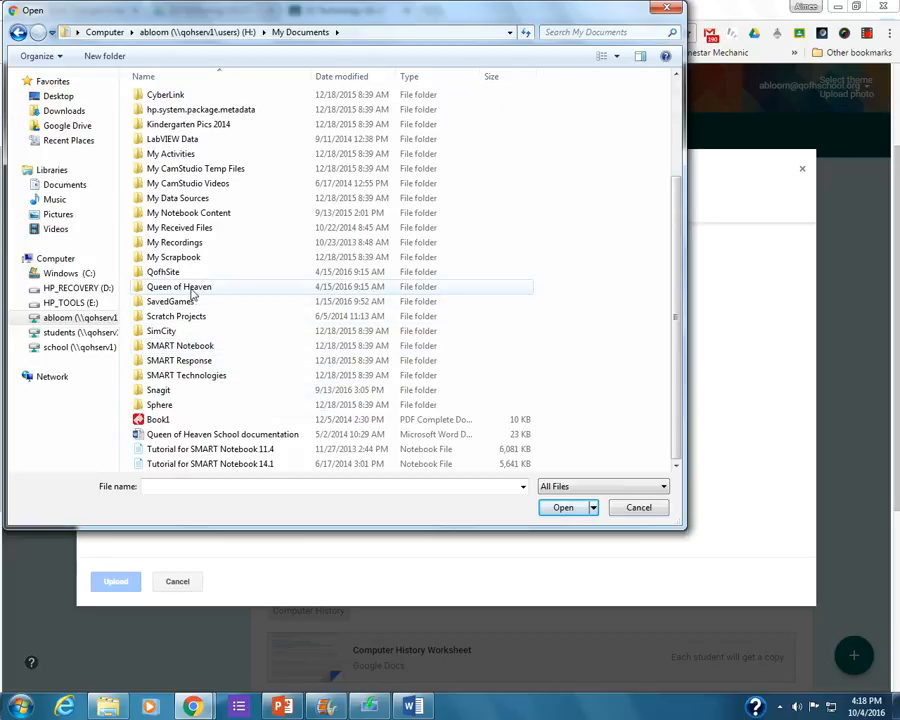
pyautogui.doubleClick(193, 289)
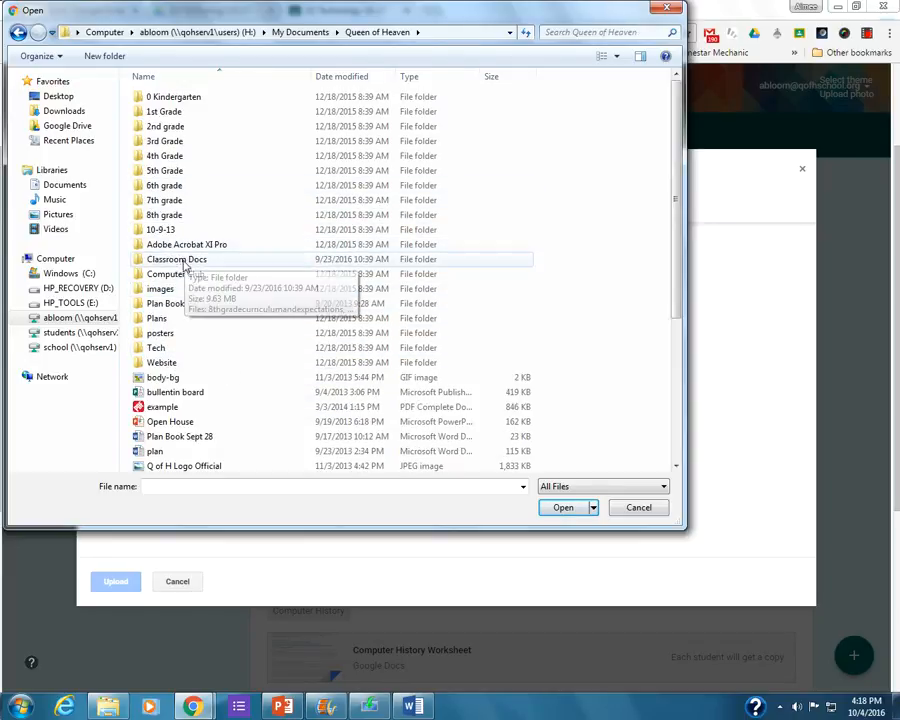
pyautogui.doubleClick(180, 274)
pyautogui.click(171, 97)
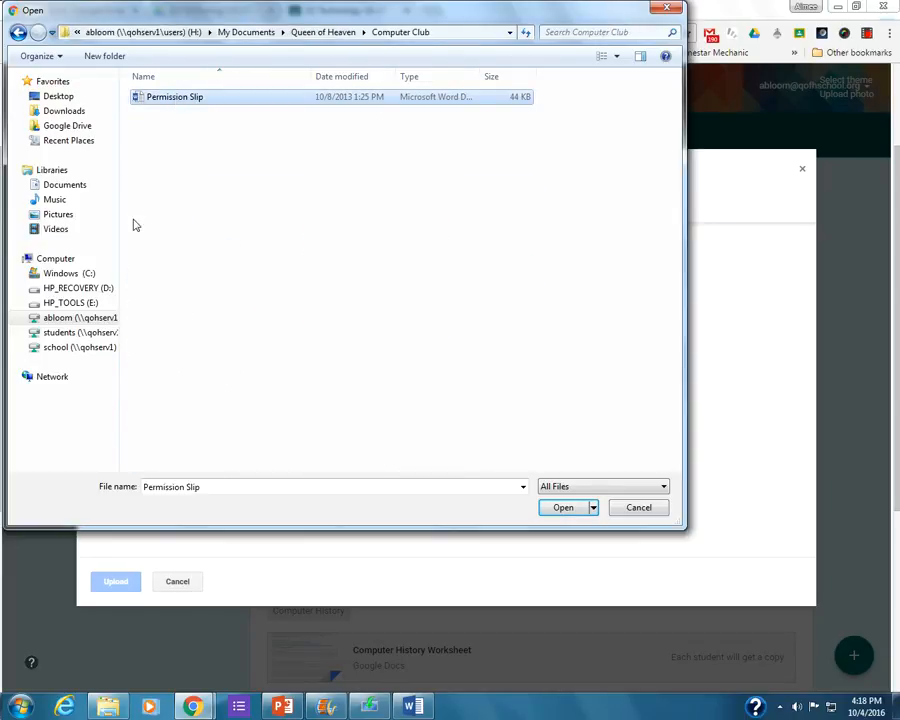
pyautogui.click(548, 508)
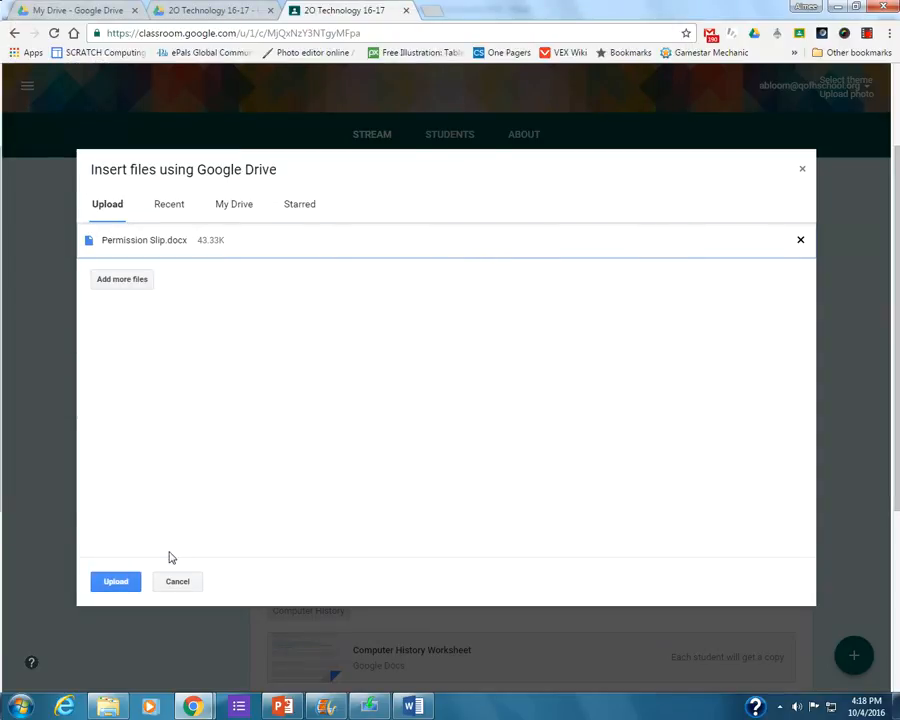
pyautogui.click(113, 586)
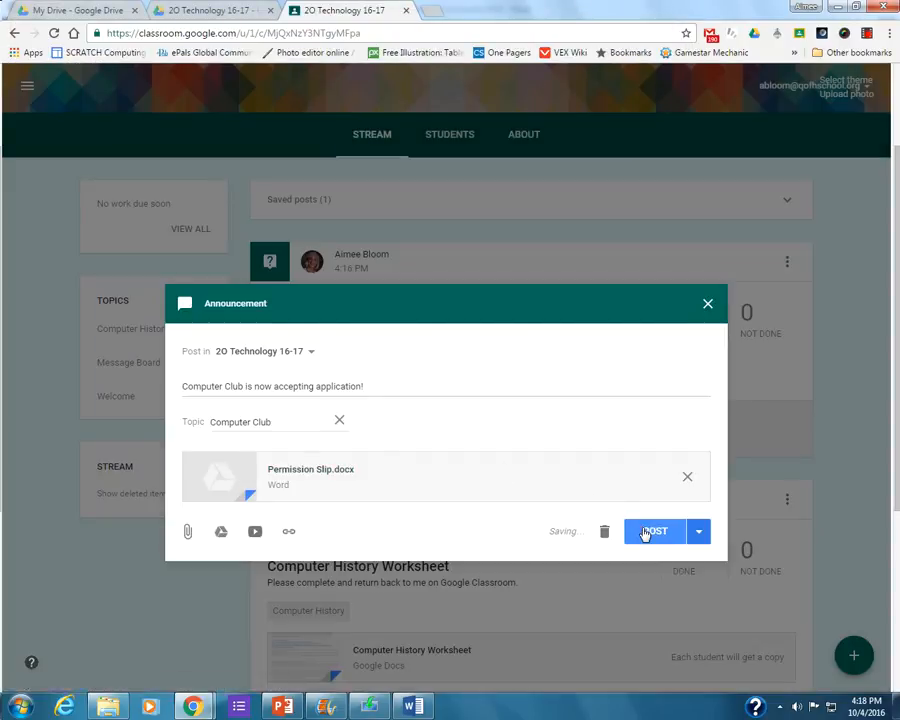
# Post the announcement to the class and check the posts filed under the Computer Club topic.
pyautogui.click(652, 531)
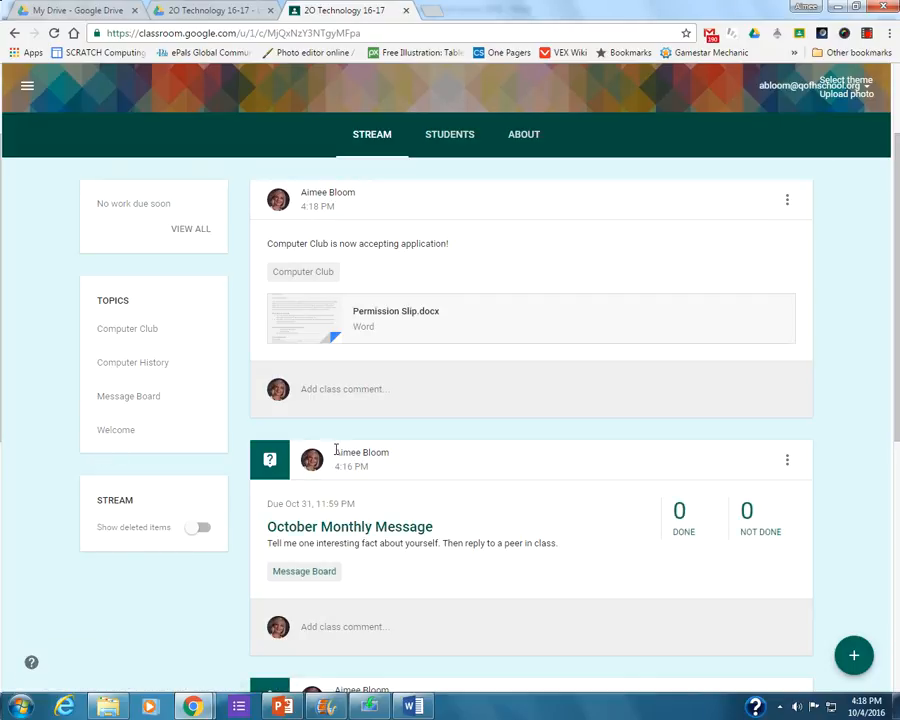
pyautogui.click(136, 334)
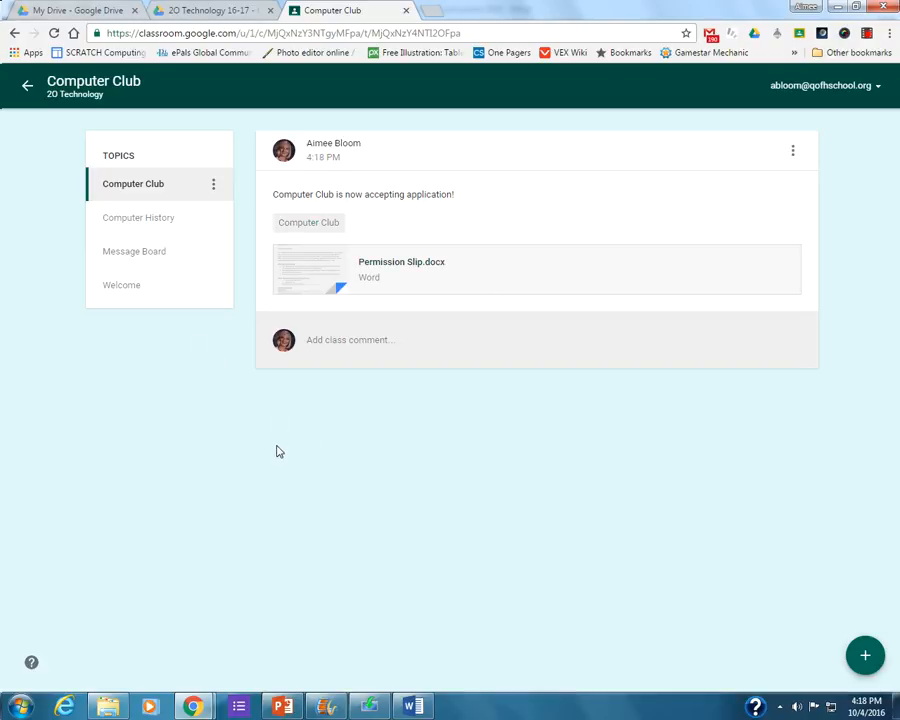
pyautogui.click(34, 90)
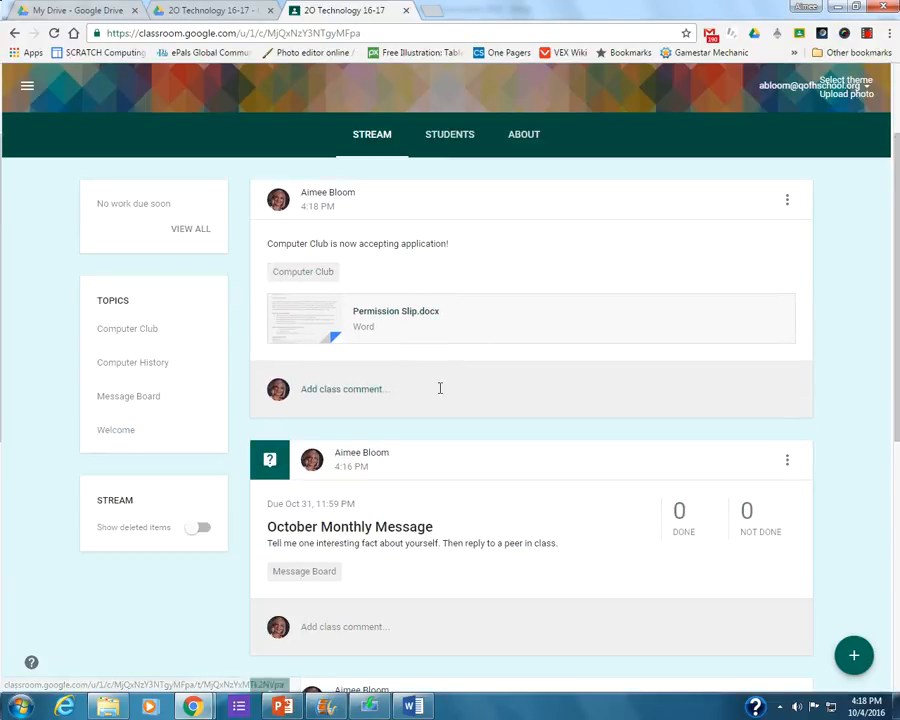